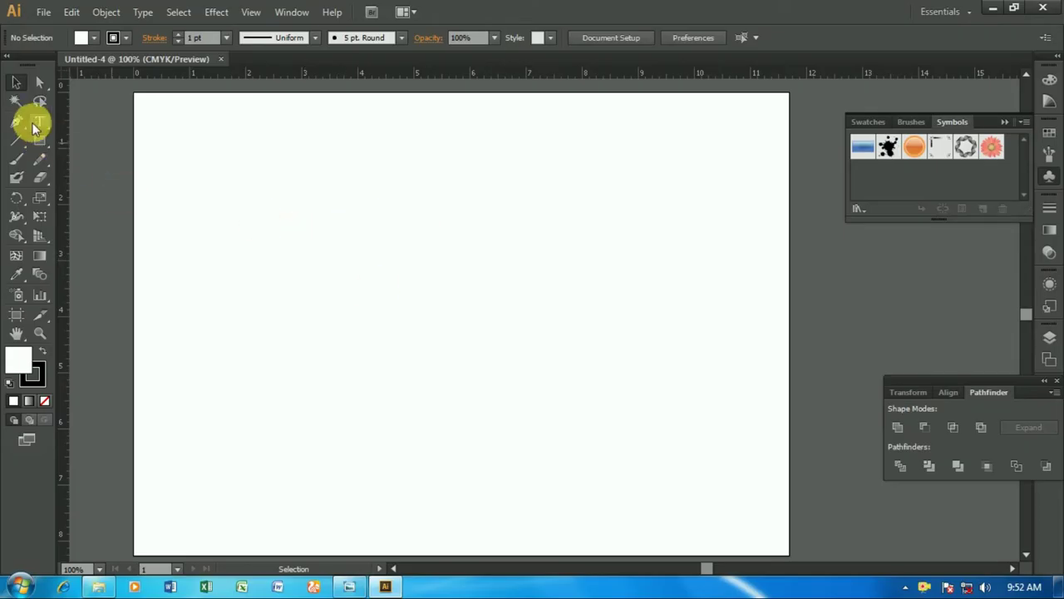
Type a capital E in Arial Bold Italic at 300 pt on the left of the artboard.
left_click(35, 124)
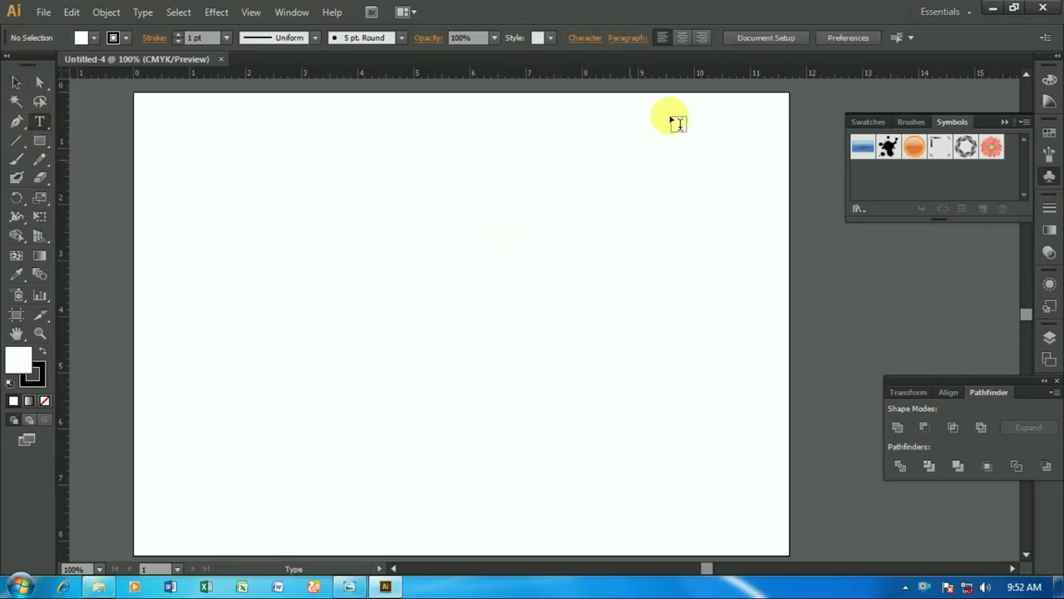
left_click(253, 307)
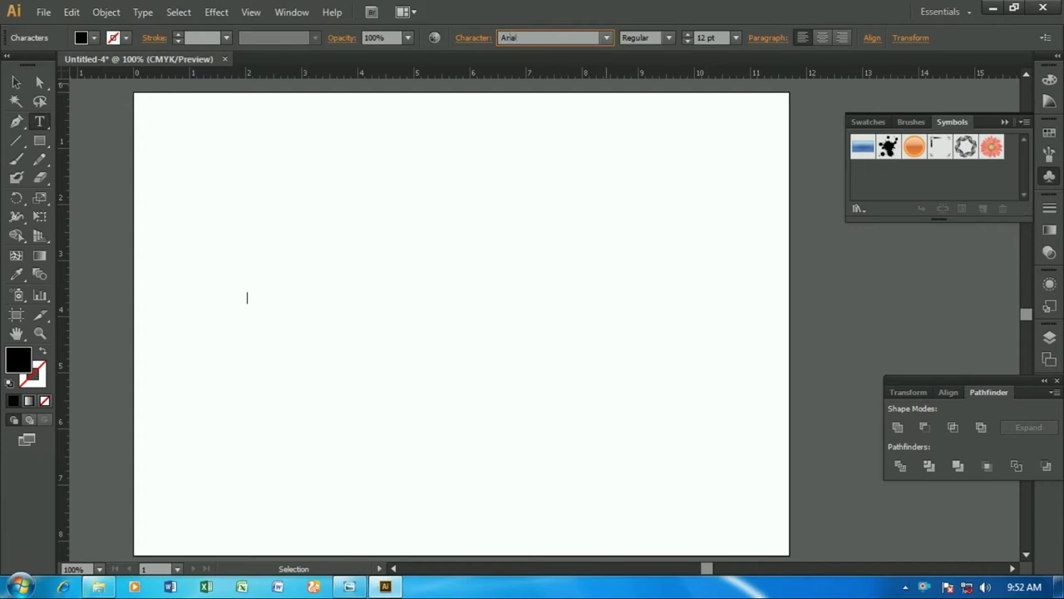
key("Return")
left_click(668, 39)
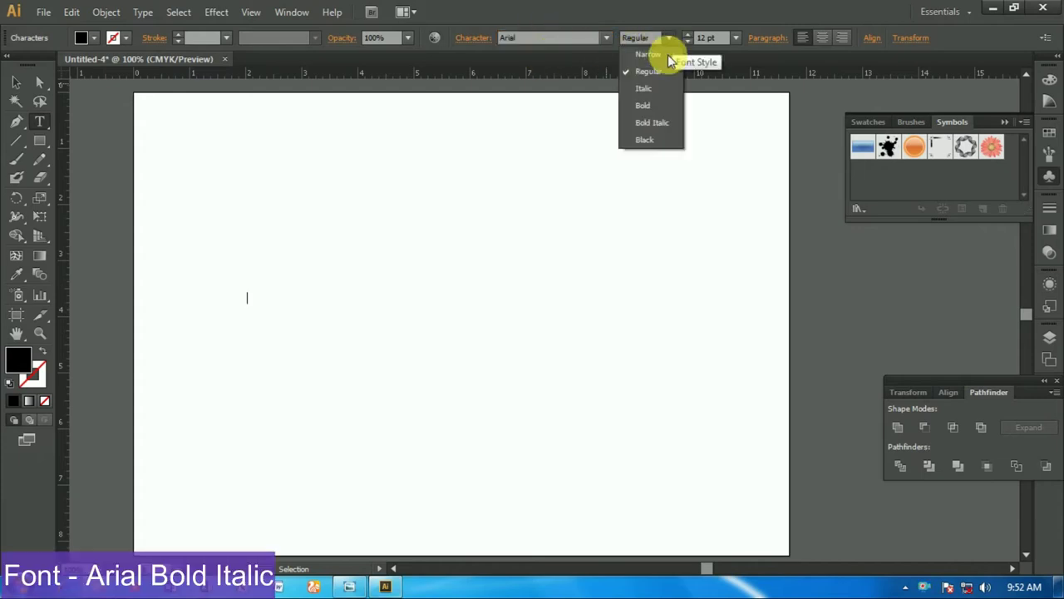
left_click(642, 123)
type("300")
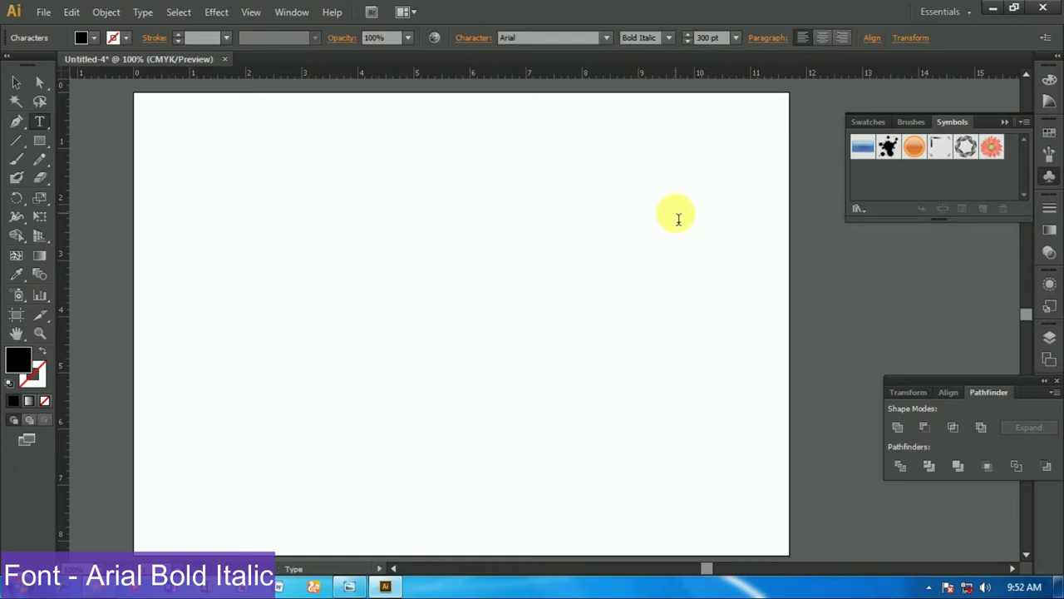
type("E")
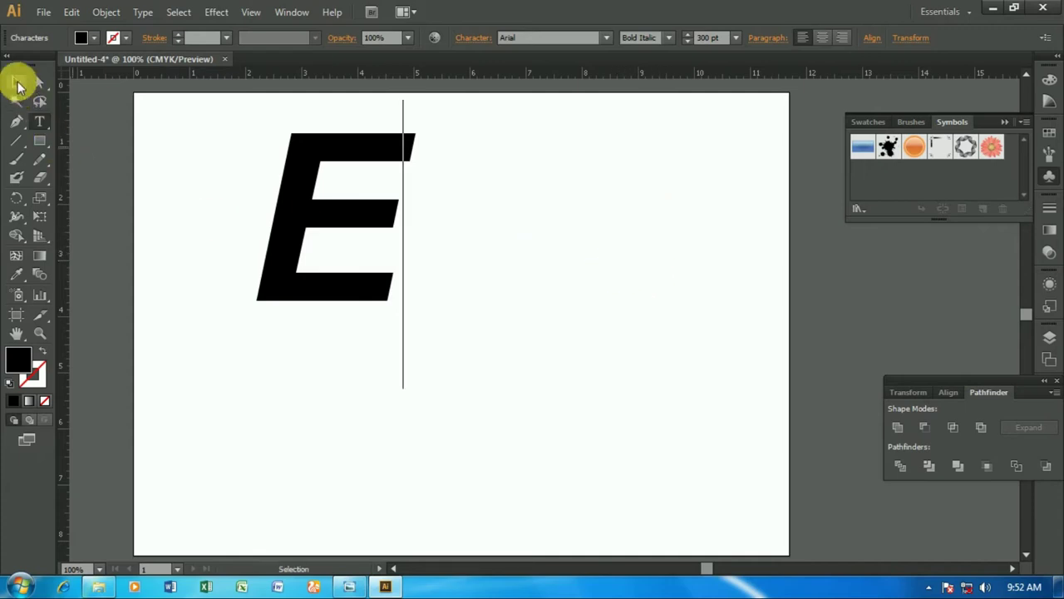
Try moving the E lower on the artboard, then undo the move.
left_click(20, 86)
left_click_drag(340, 226, 408, 322)
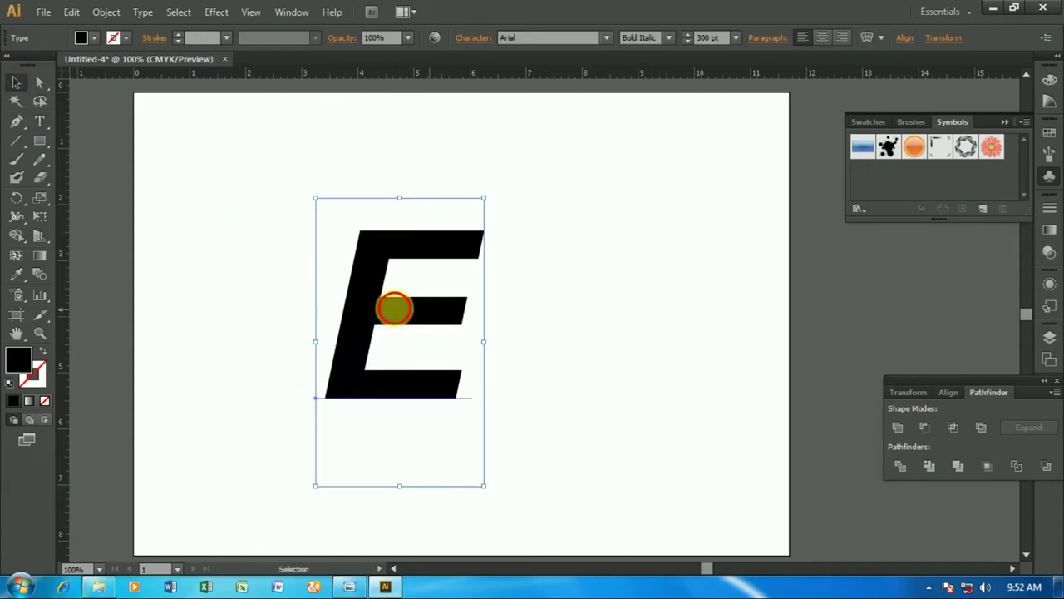
key("ctrl+z")
left_click(39, 146)
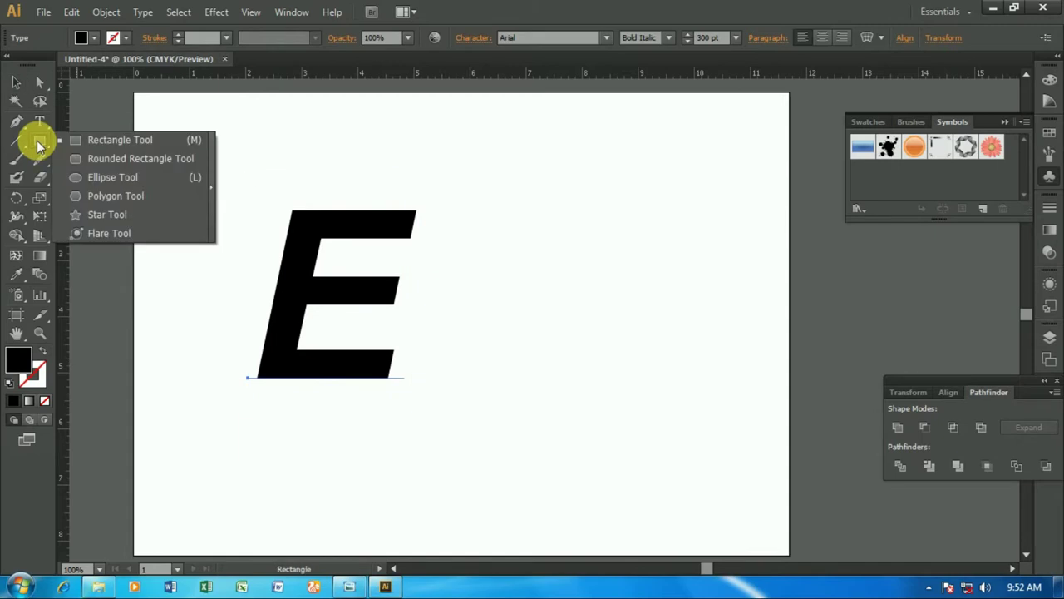
Draw a circle right of the E and make it an unfilled outline.
left_click(92, 176)
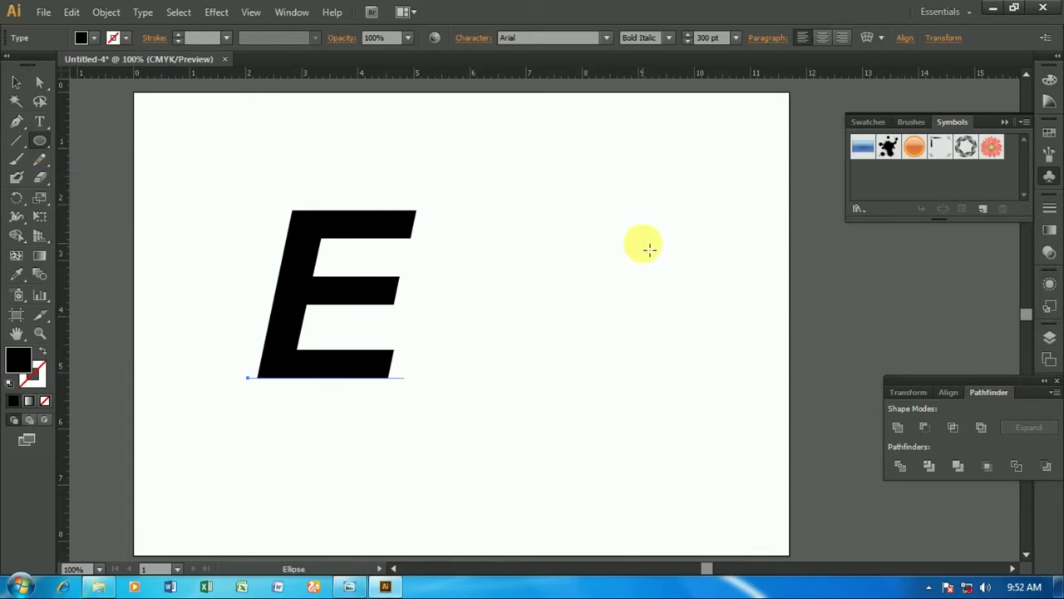
left_click_drag(635, 232, 730, 340)
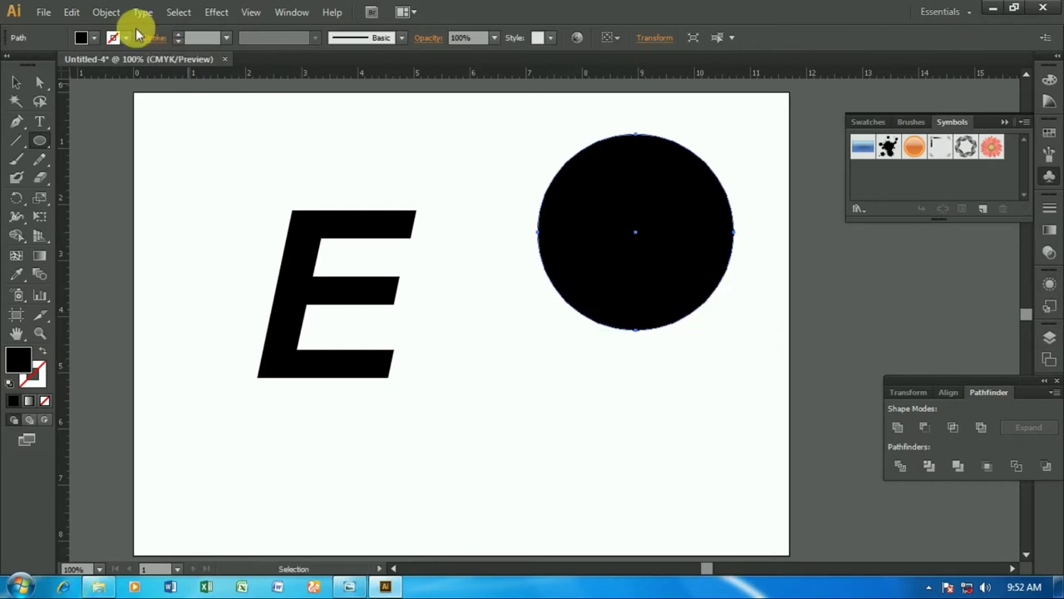
left_click(93, 38)
left_click(124, 38)
key("shift+x")
left_click(16, 82)
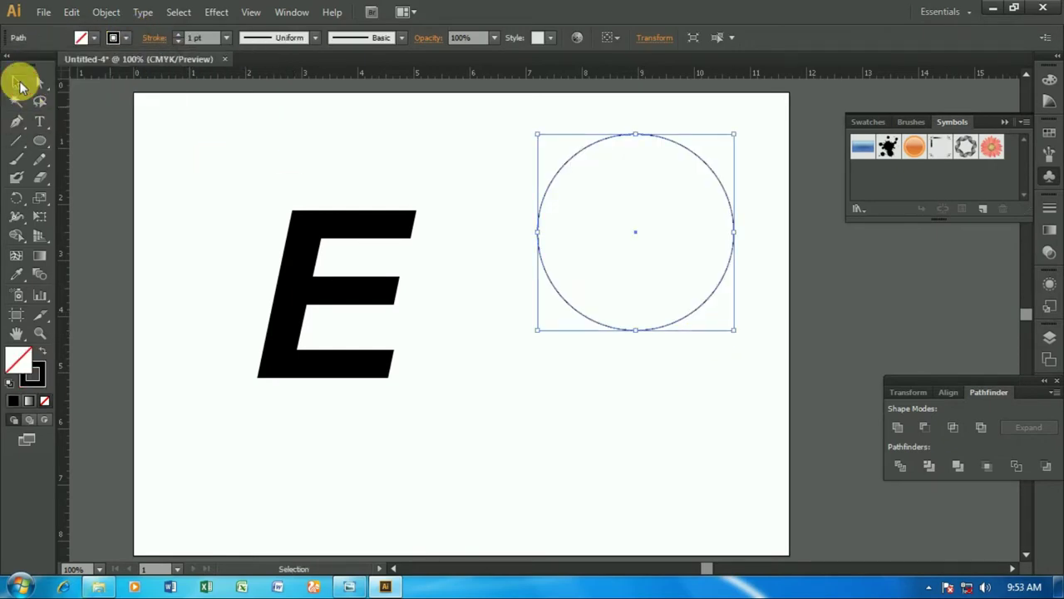
Draw a second circle and resize and nudge it slightly offset over the first.
left_click(39, 141)
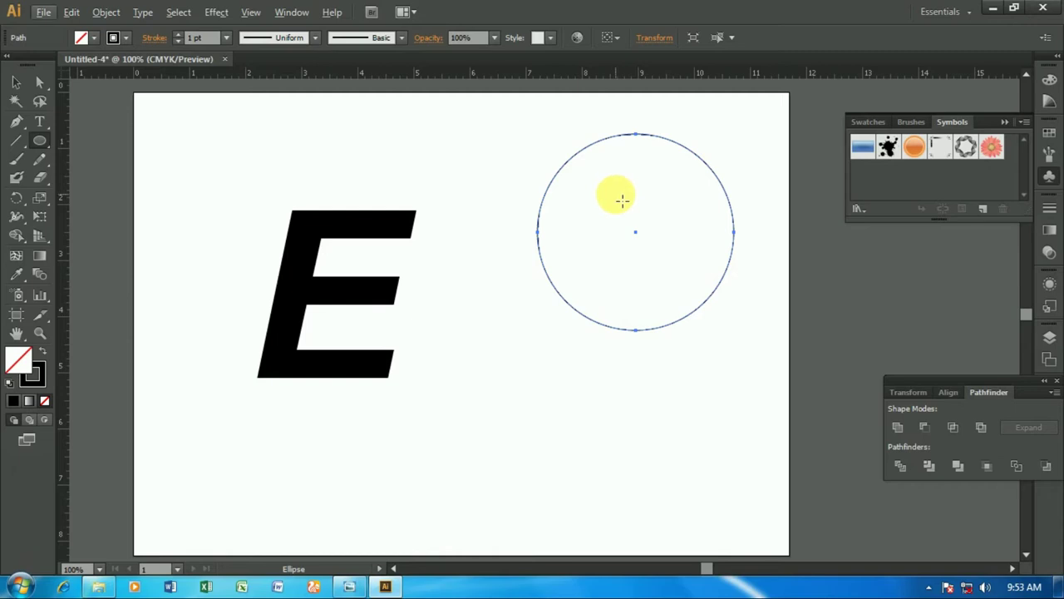
left_click_drag(622, 200, 716, 297)
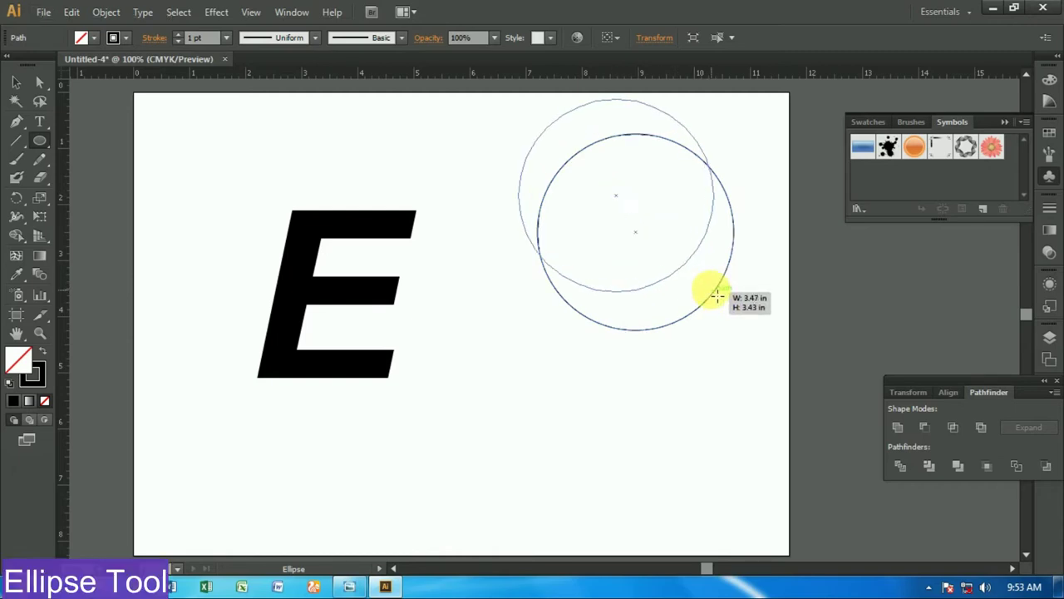
left_click(15, 81)
left_click_drag(628, 260, 695, 343)
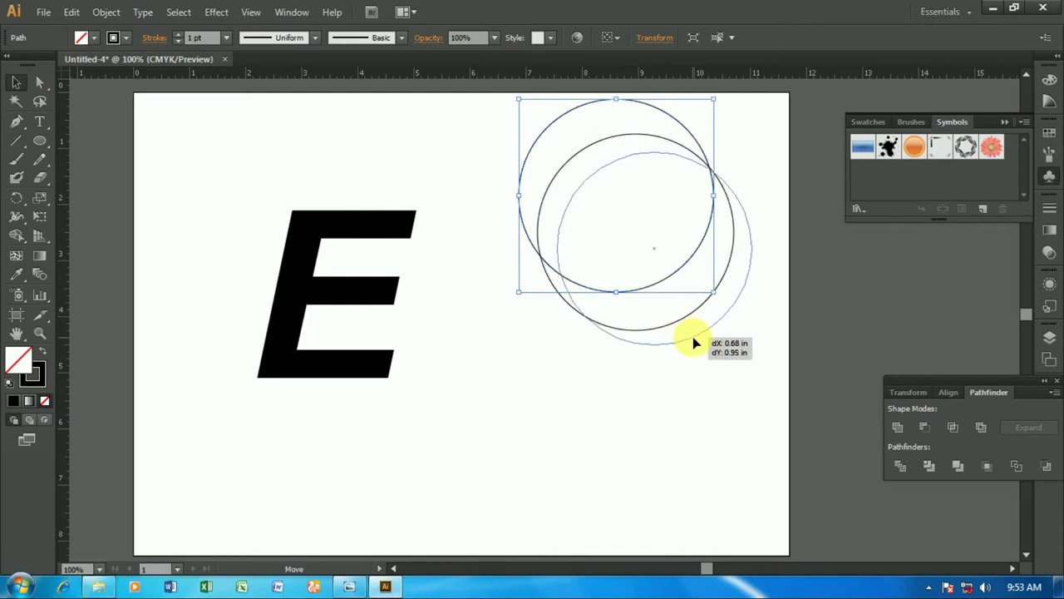
left_click_drag(695, 342, 695, 342)
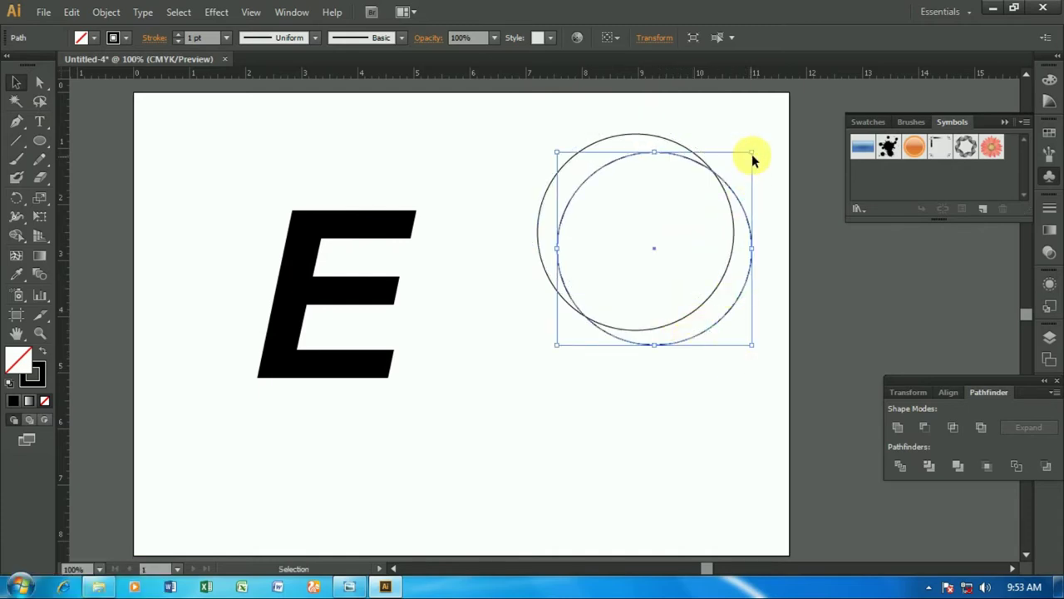
left_click_drag(753, 153, 739, 167)
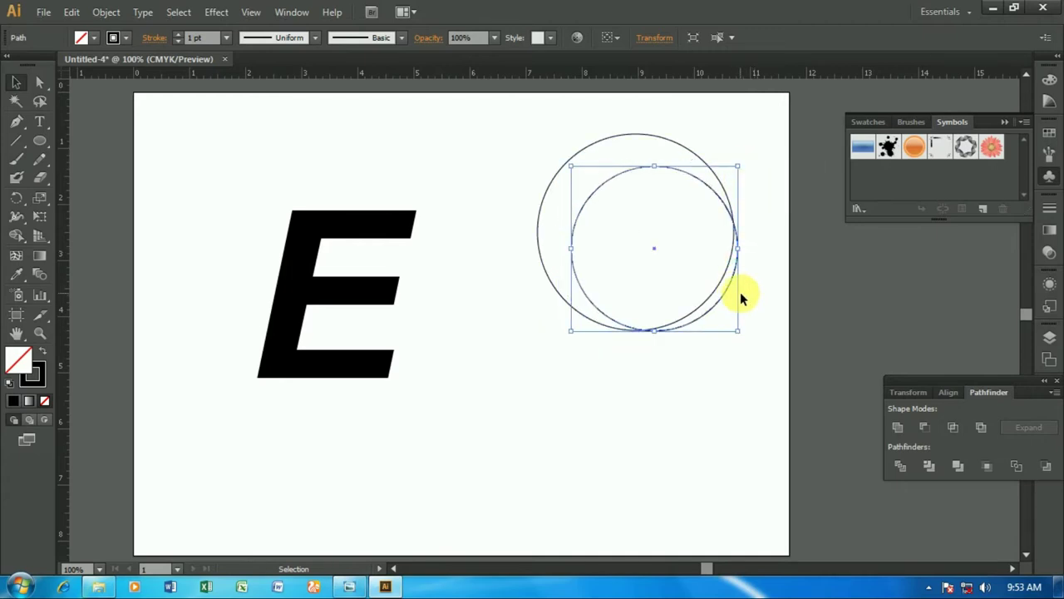
key("Left")
key("Left")
key("Left")
key("Left")
key("Up")
key("Up")
key("Up")
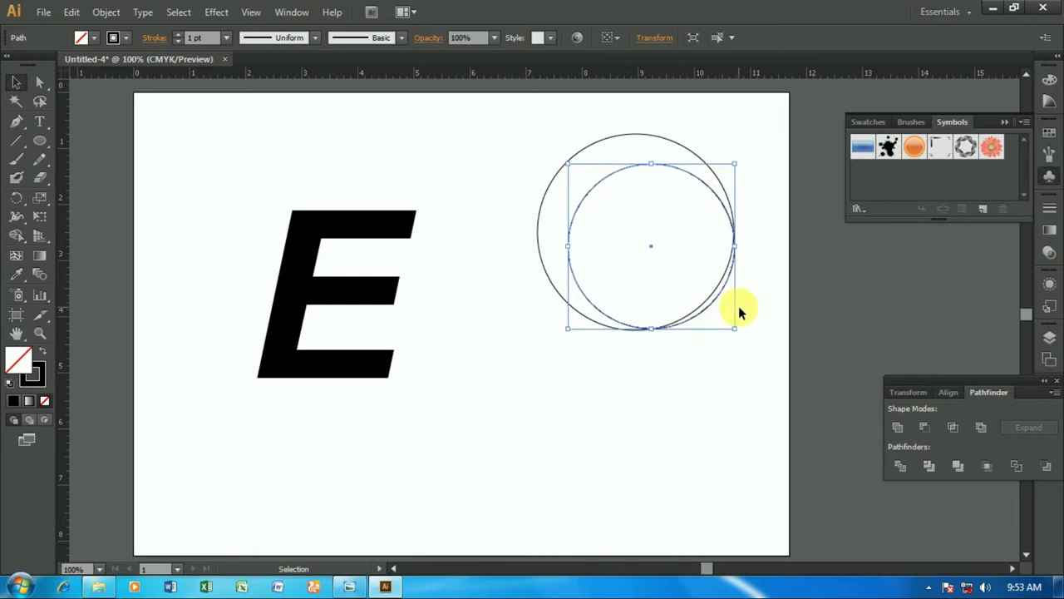
left_click_drag(740, 331, 748, 341)
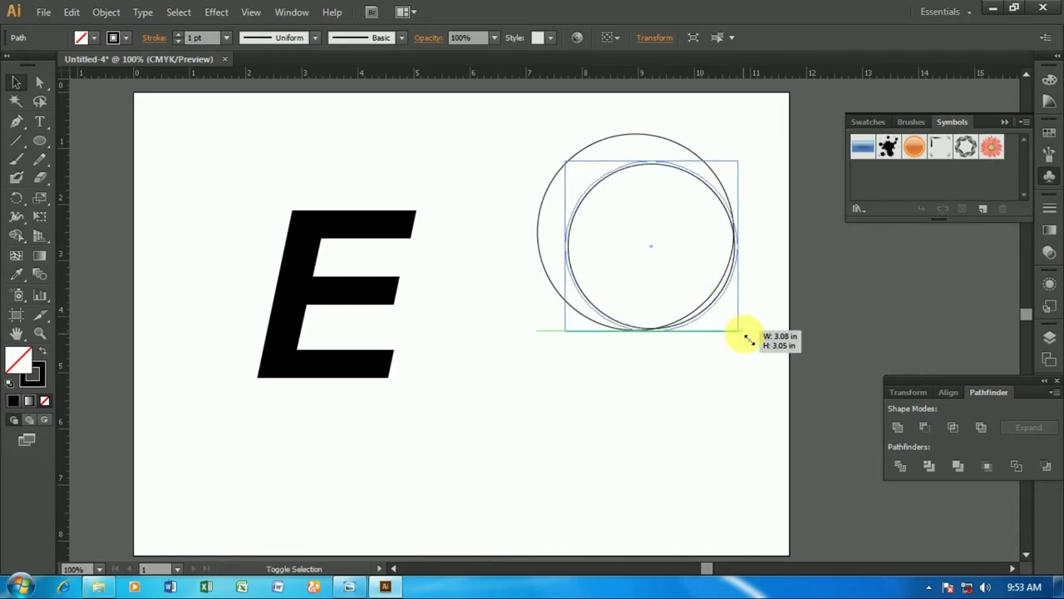
left_click(693, 380)
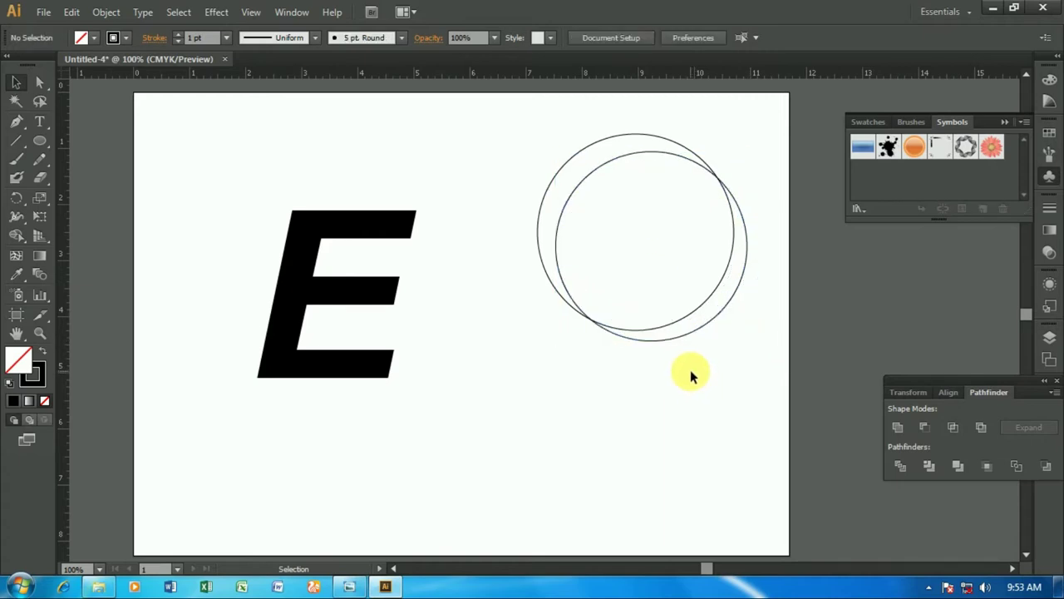
Apply Pathfinder Minus Front to both circles, then move the resulting crescent lower.
left_click(648, 160)
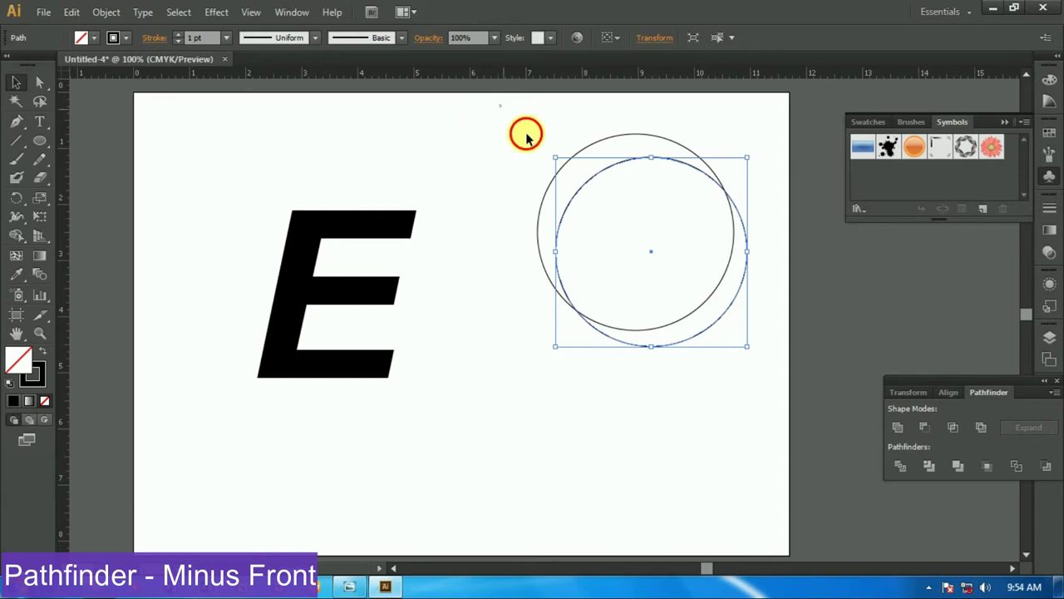
left_click_drag(499, 103, 765, 379)
left_click(924, 427)
left_click(713, 404)
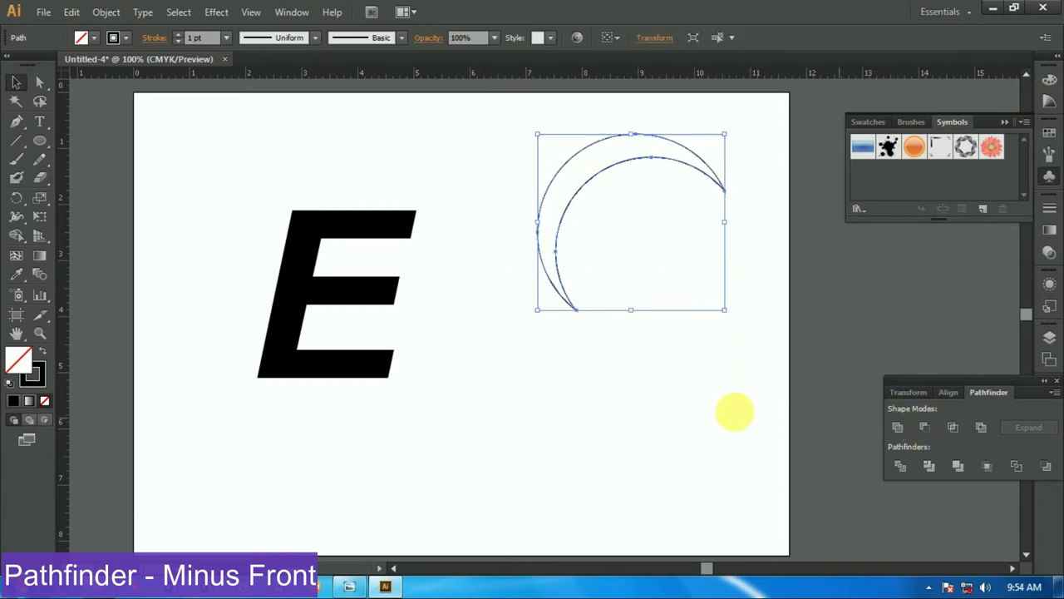
left_click(622, 207)
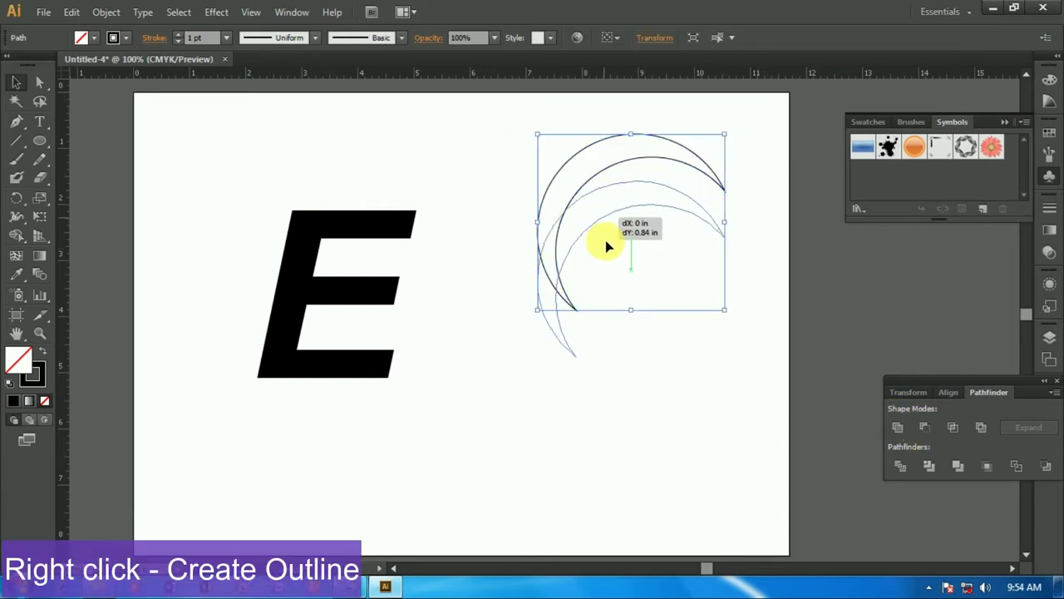
left_click_drag(607, 171, 603, 260)
Convert the E to outlines with Create Outlines.
right_click(314, 221)
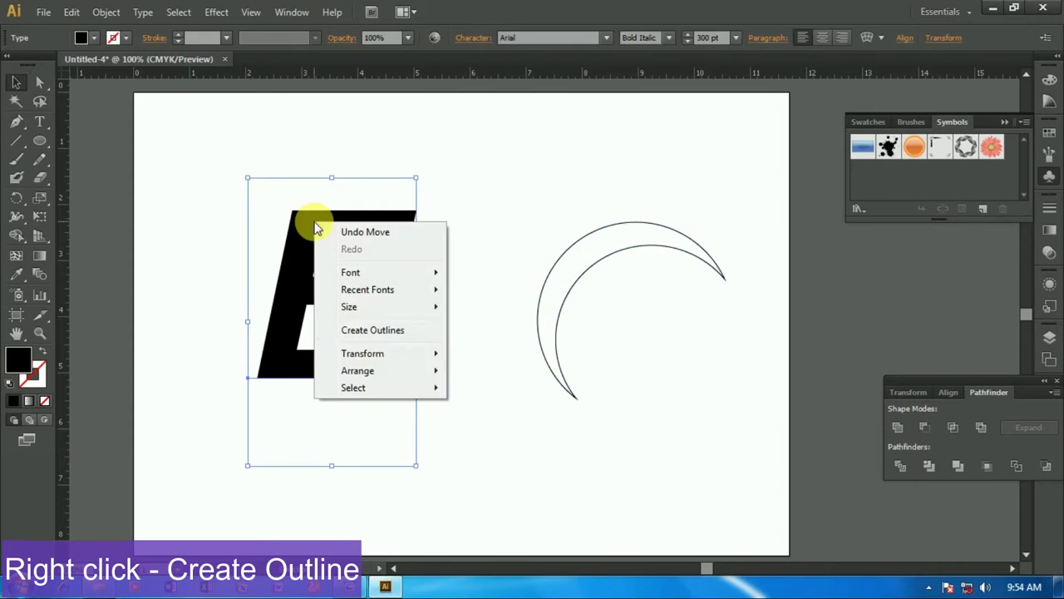
left_click(364, 330)
left_click(621, 350)
Move and stretch the crescent over the E's left side, tip at its top-right corner.
left_click_drag(622, 257, 292, 238)
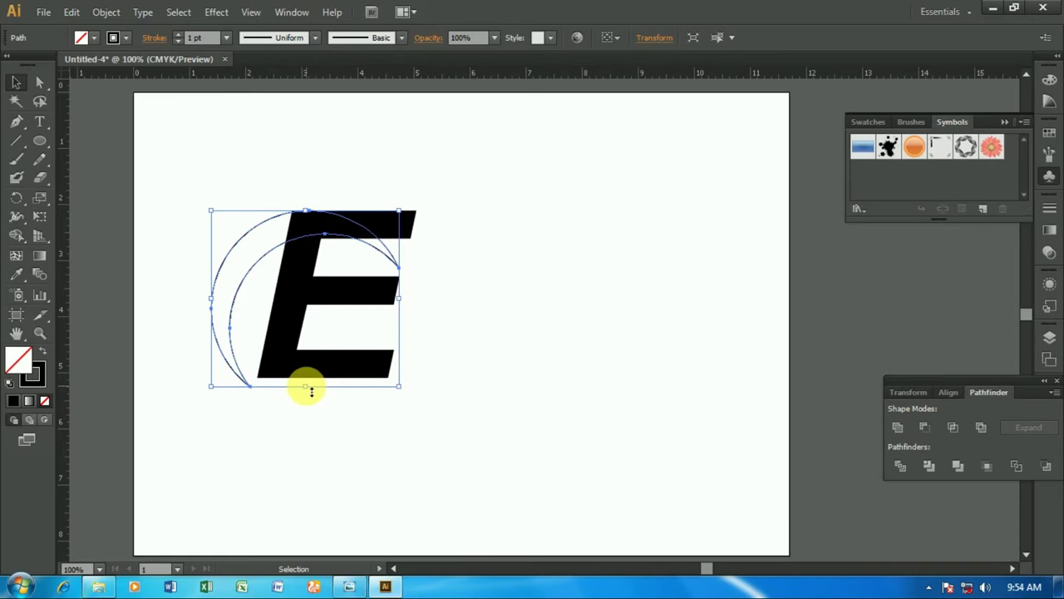
left_click_drag(307, 386, 306, 408)
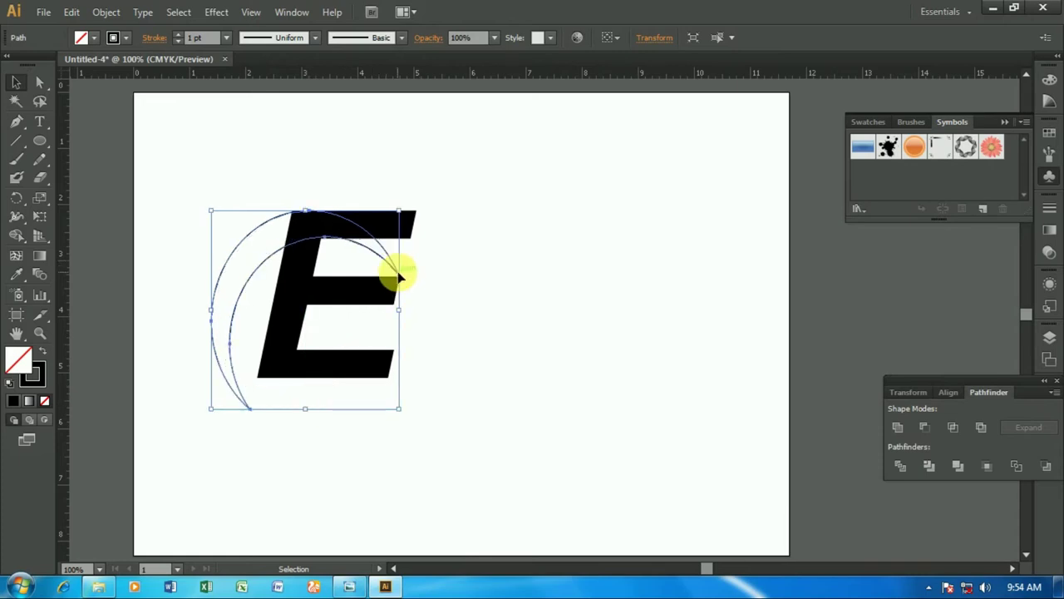
left_click(39, 82)
left_click_drag(393, 277, 399, 273)
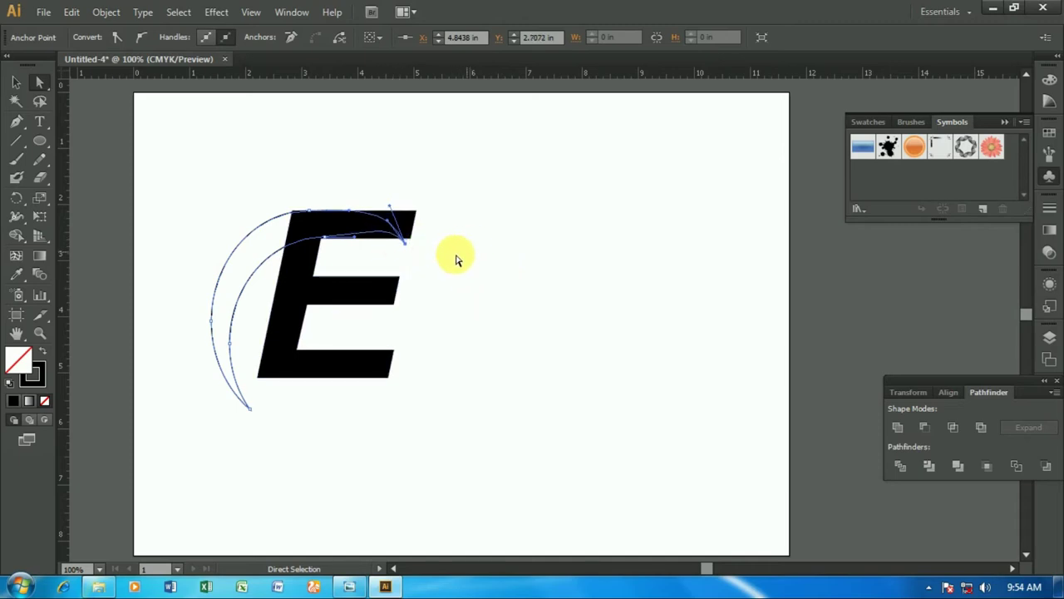
Settle the crescent's top tip at the E's corner and reselect the crescent.
left_click_drag(405, 241, 394, 244)
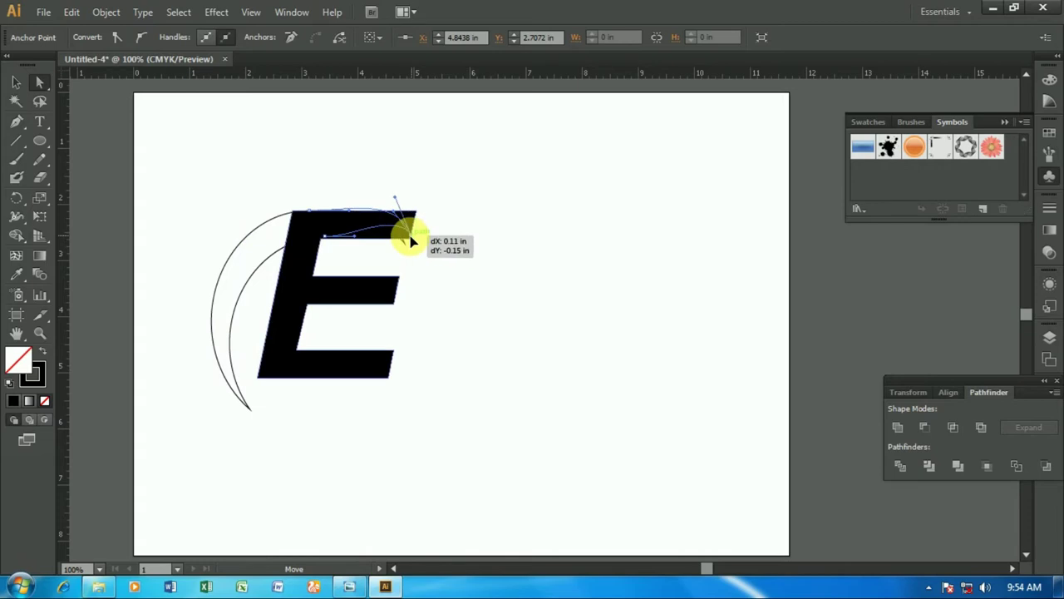
left_click_drag(394, 243, 403, 237)
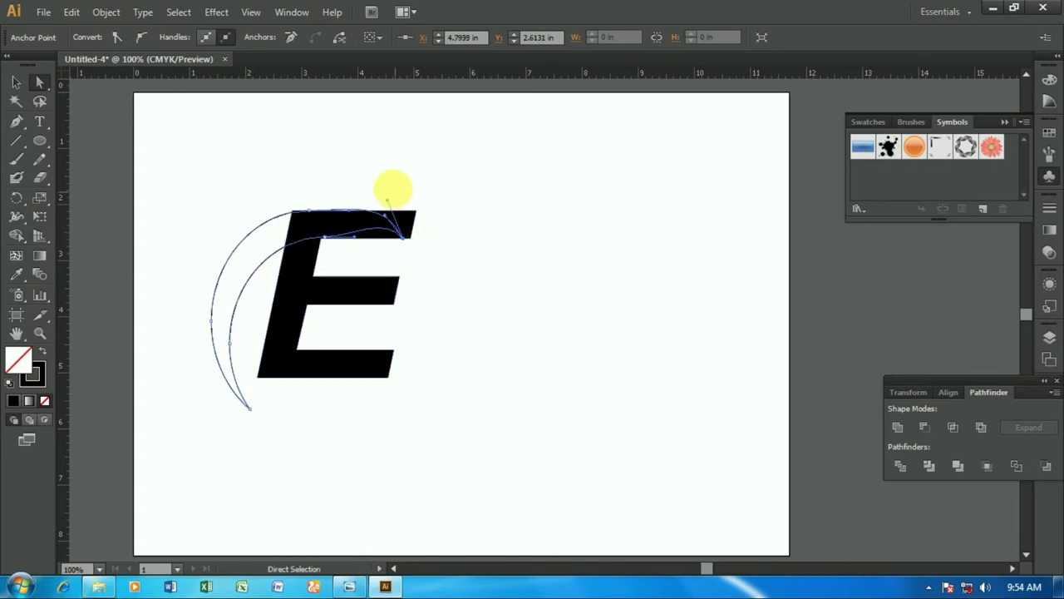
left_click(489, 209)
left_click(267, 231)
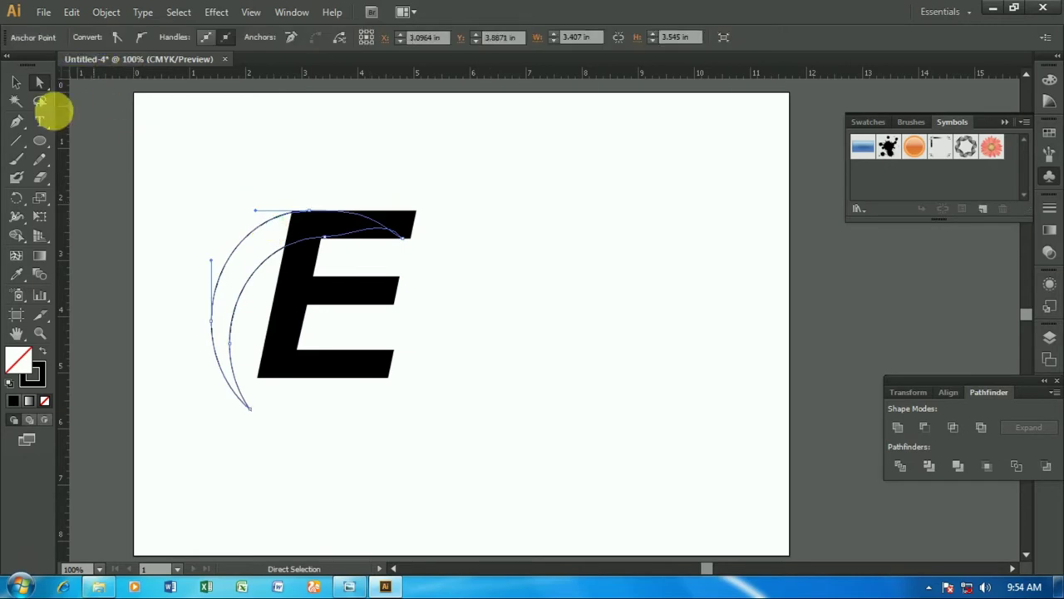
left_click(16, 82)
left_click(228, 244)
left_click(240, 247)
Fill the crescent with white.
left_click(98, 38)
left_click(35, 66)
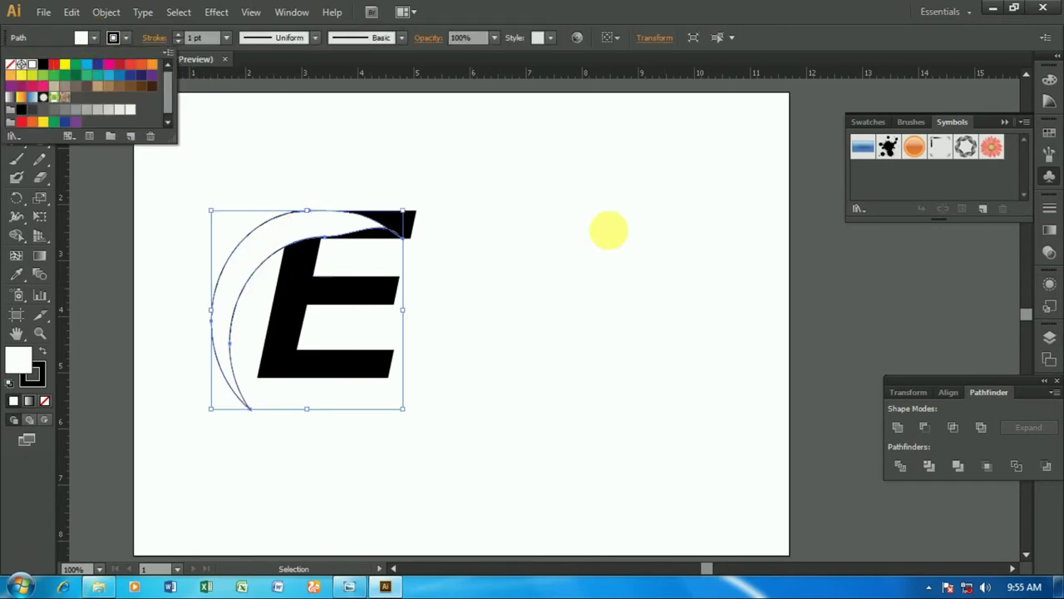
left_click(607, 228)
left_click(527, 245)
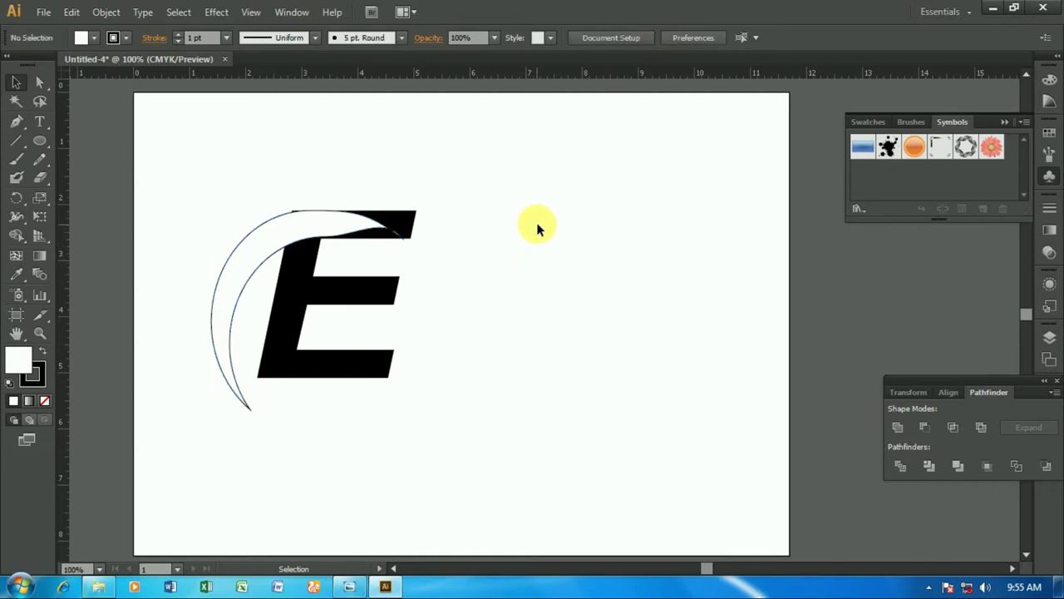
Adjust the crescent's top anchor over the E, then unite E and crescent with Pathfinder.
left_click(304, 219)
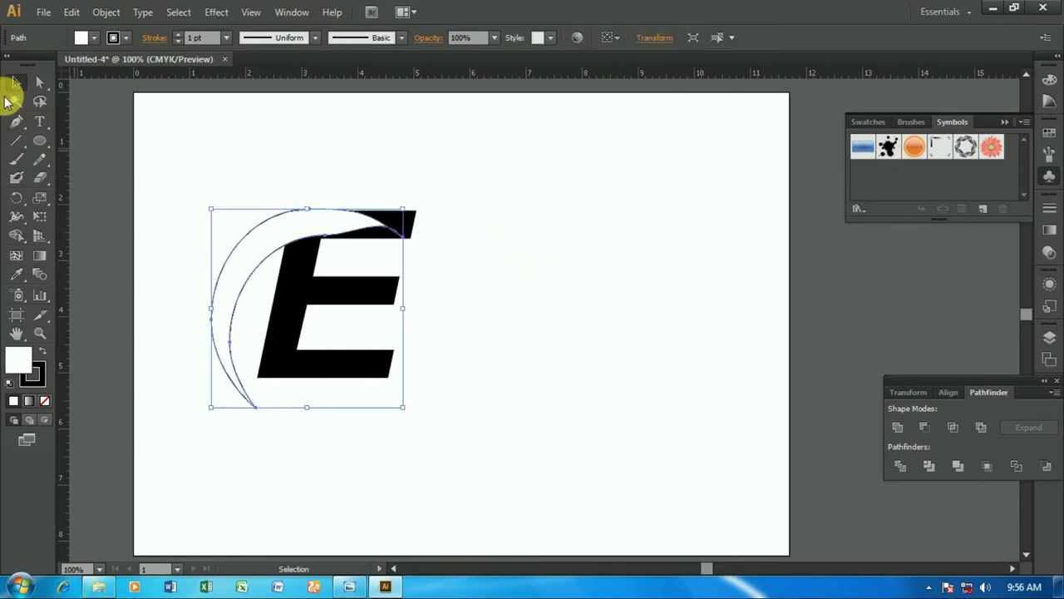
left_click(35, 83)
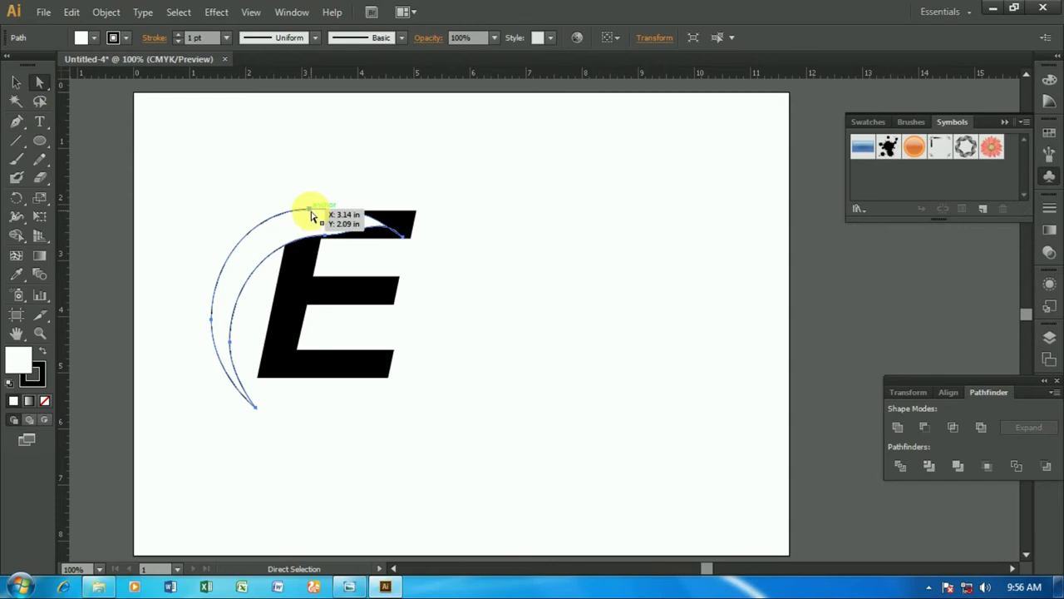
left_click(307, 209)
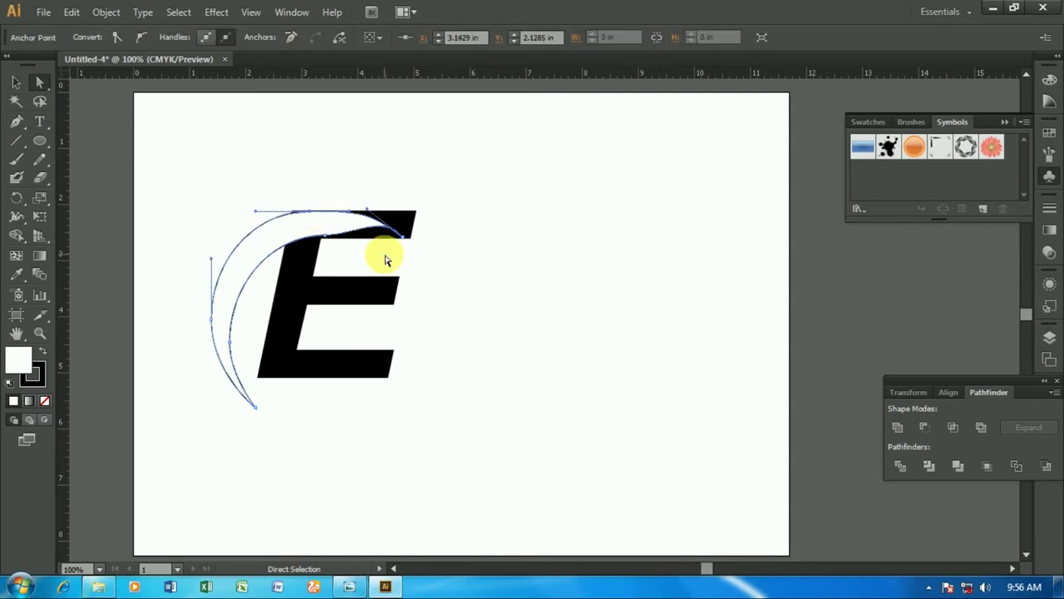
left_click(463, 271)
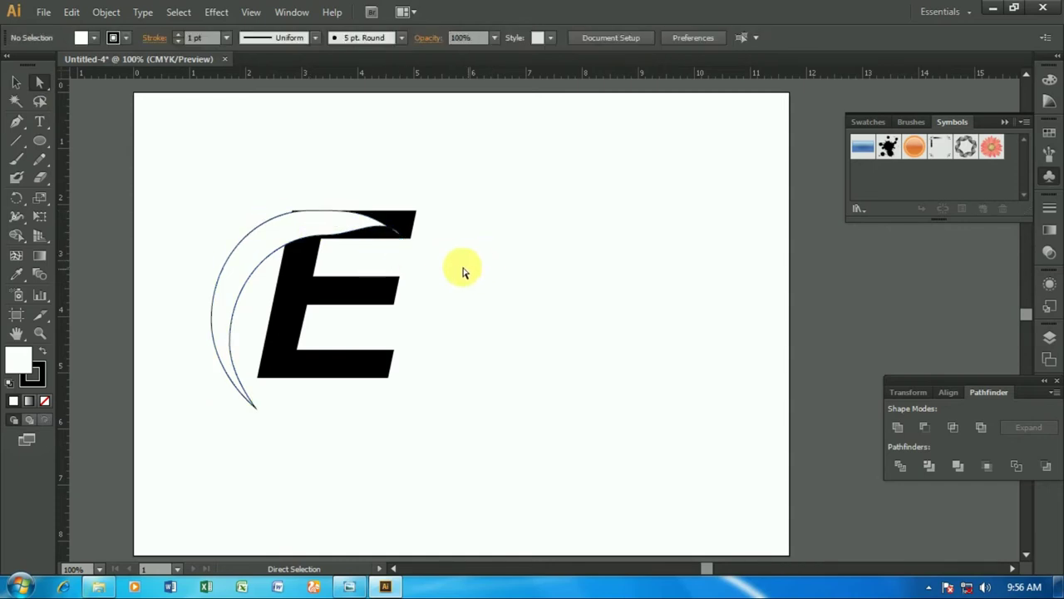
left_click_drag(293, 214, 291, 212)
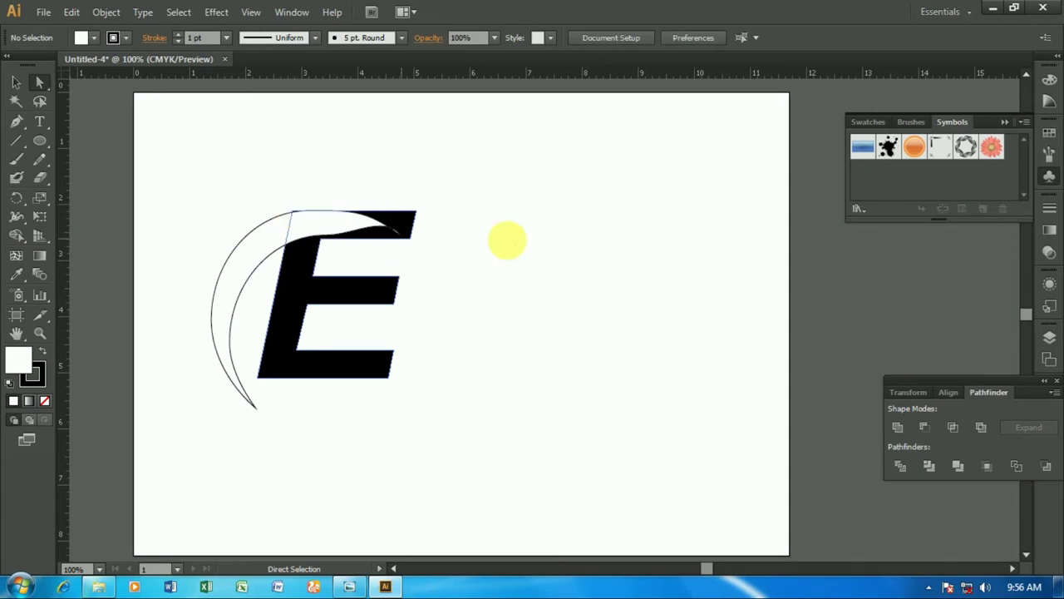
mouse_move(190, 154)
left_mouse_down()
mouse_move(297, 361)
mouse_move(494, 475)
left_mouse_up()
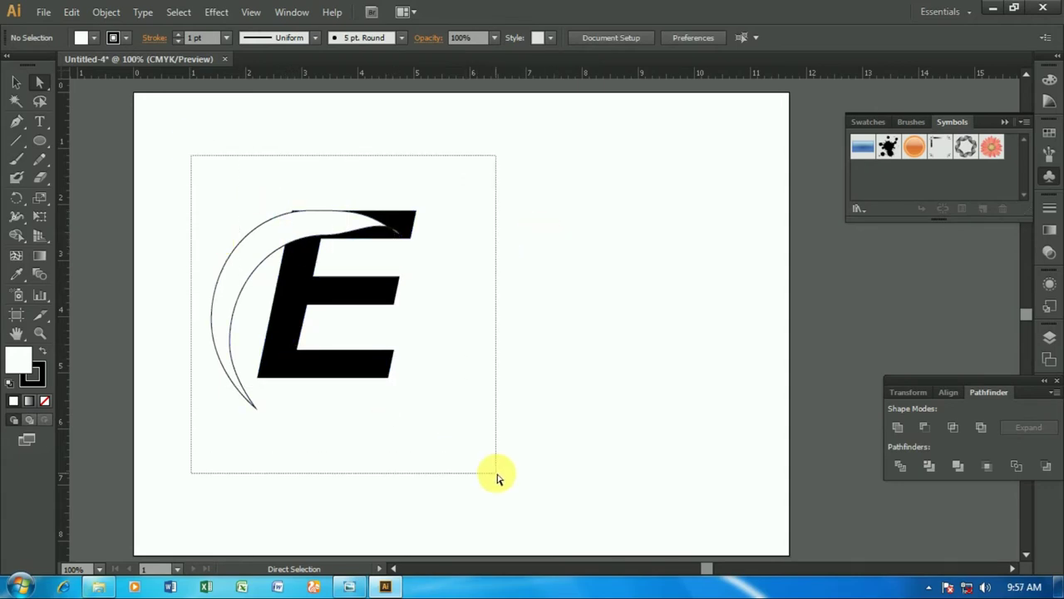
left_click(901, 427)
left_click(610, 393)
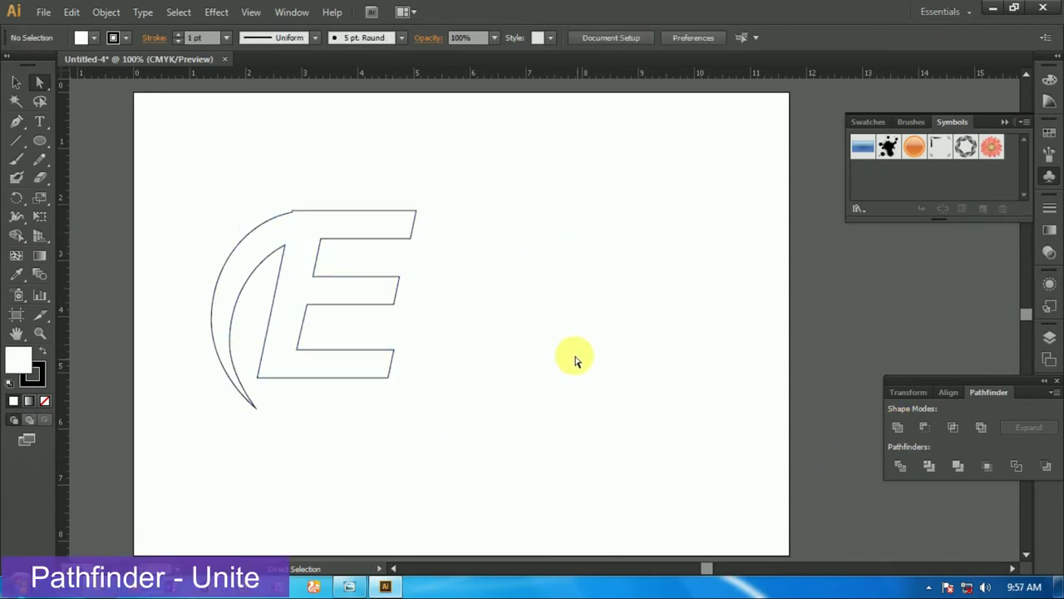
Draw a small circle right of the E plus a flatter overlapping ellipse, then select both.
scroll(569, 355, "down", 1)
left_click(39, 140)
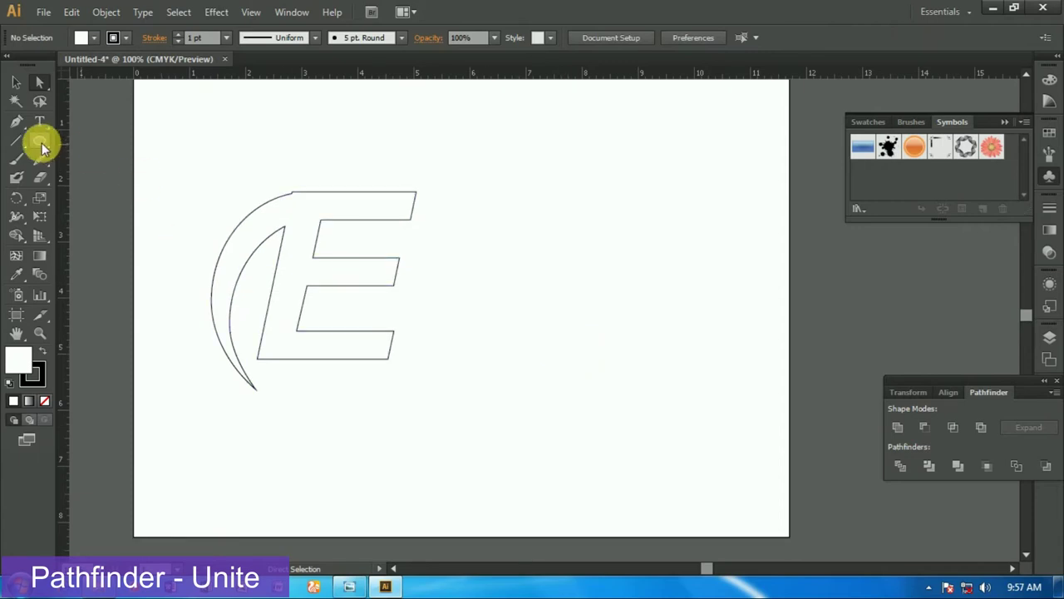
left_click_drag(637, 252, 685, 296)
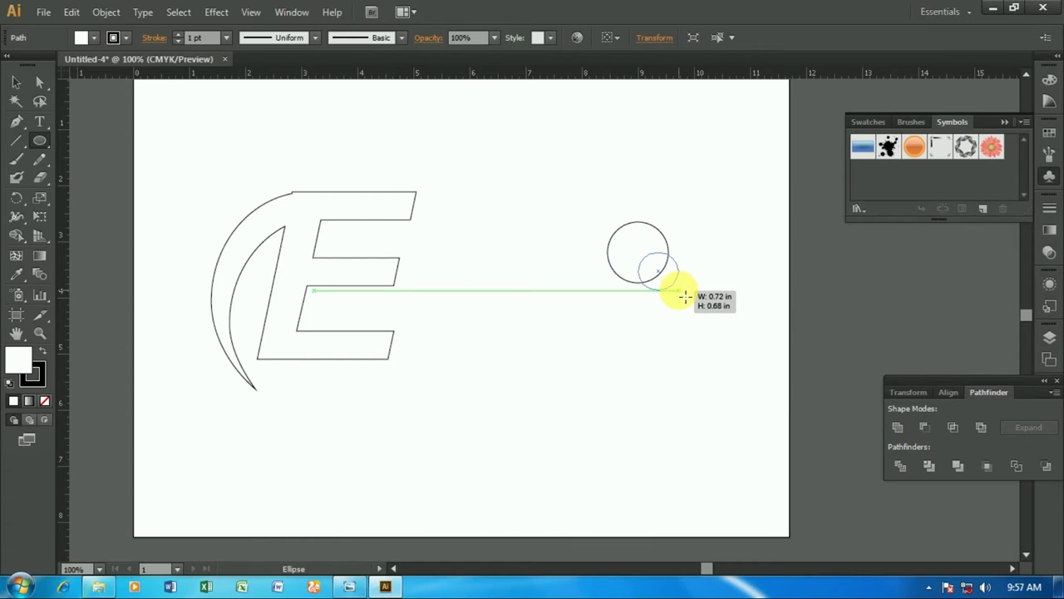
left_click_drag(681, 290, 678, 280)
left_click(703, 302)
left_click(597, 324)
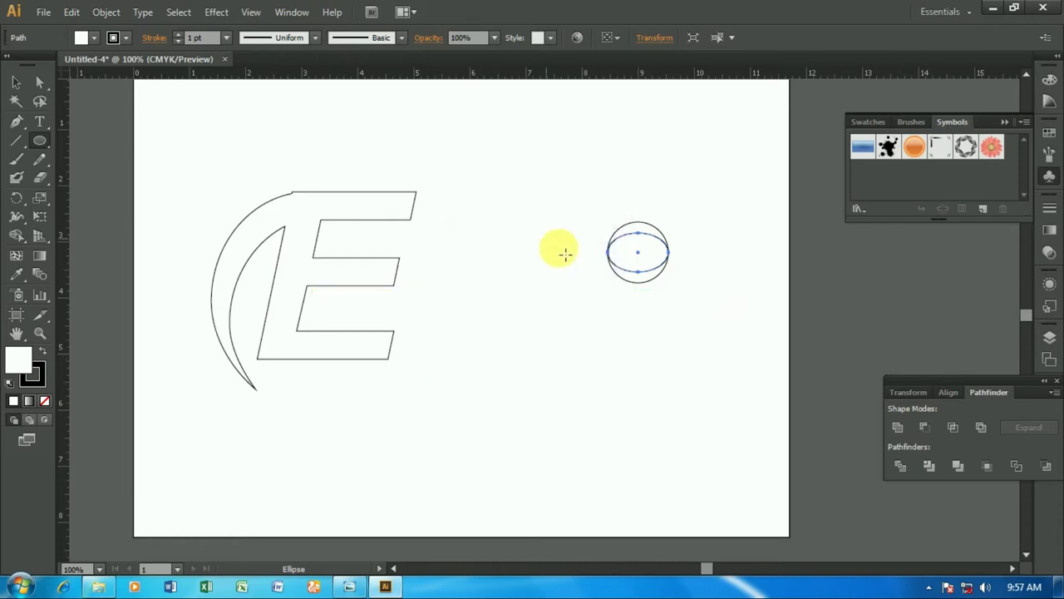
left_click(16, 81)
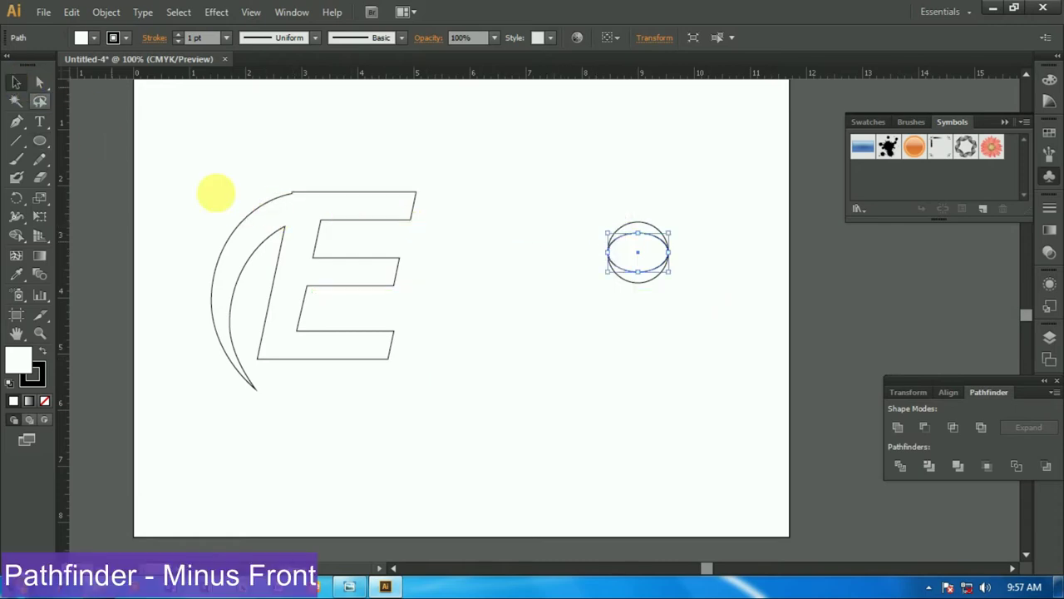
left_click_drag(559, 181, 696, 301)
Subtract the ellipse from the circle, ungroup, and move the lower piece onto the top arc.
left_click(924, 427)
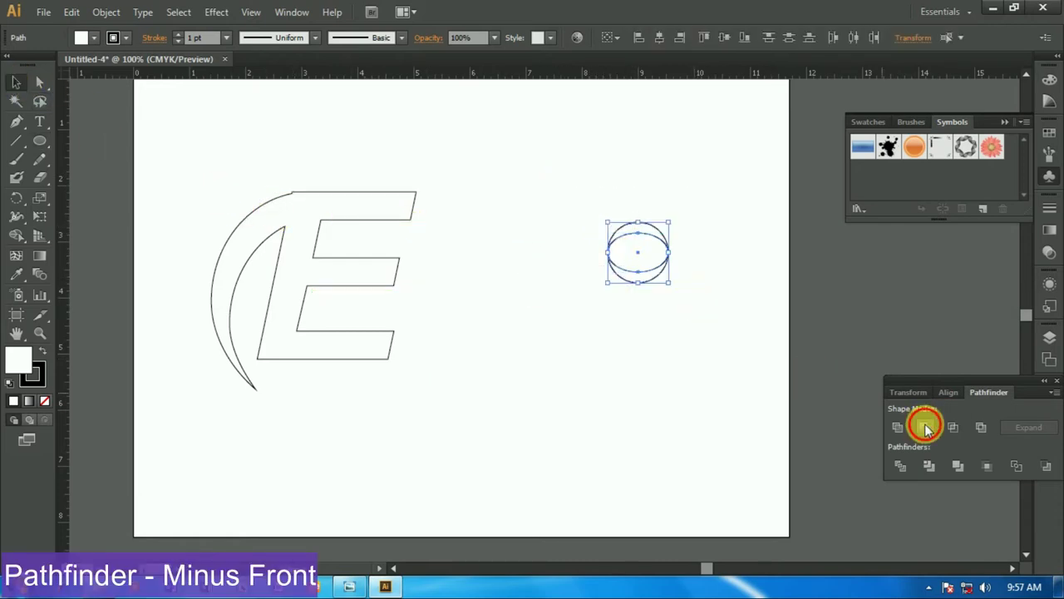
left_click(648, 306)
right_click(639, 277)
left_click(686, 368)
left_click(630, 274)
left_click_drag(629, 275, 640, 235)
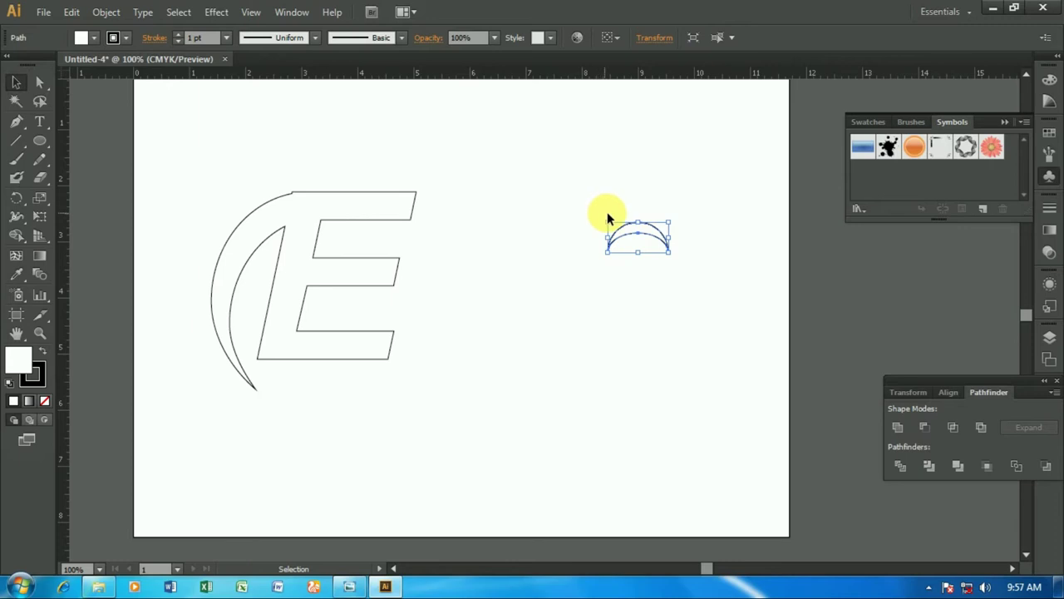
Rotate the arc about 18 degrees, stretch its tips outward, and move it onto the E.
left_click_drag(608, 223, 576, 285)
key("a")
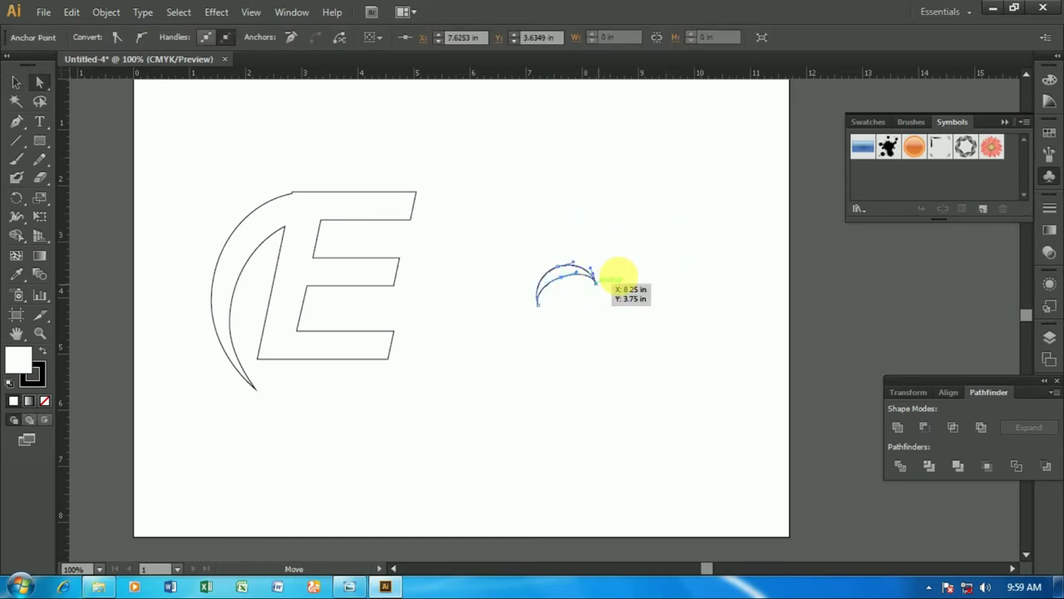
left_click_drag(619, 275, 621, 271)
left_click_drag(537, 305, 523, 305)
left_click(15, 82)
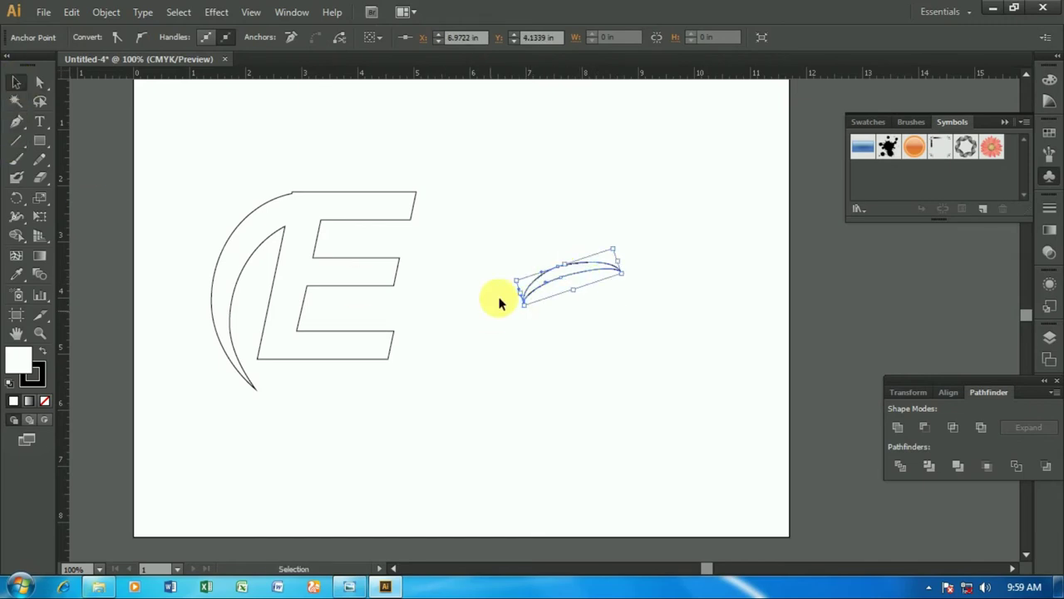
mouse_move(582, 272)
left_mouse_down()
mouse_move(337, 258)
mouse_move(325, 234)
left_mouse_up()
left_click(699, 207)
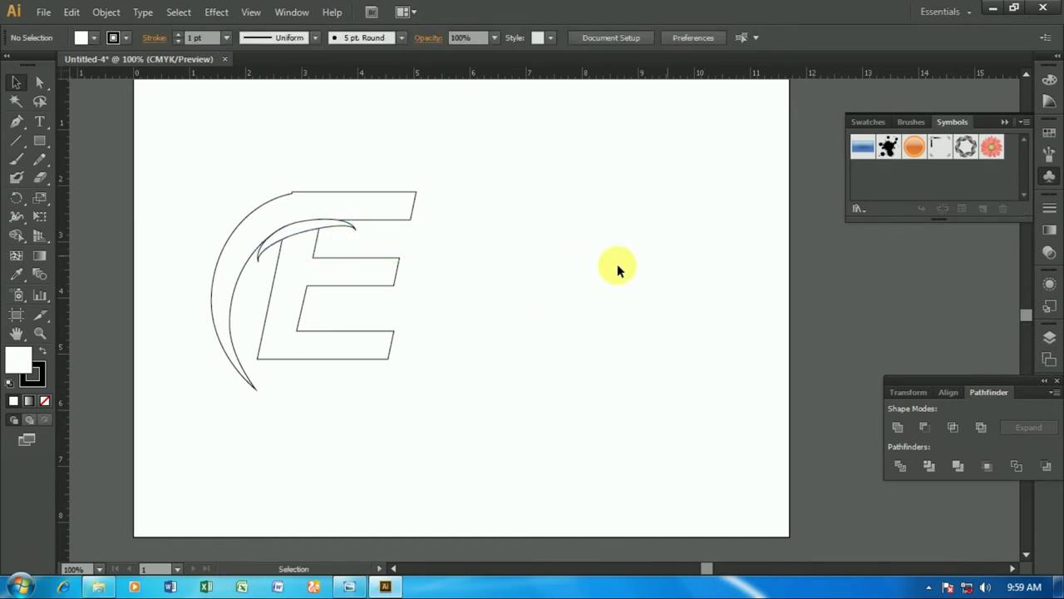
left_click_drag(186, 112, 470, 442)
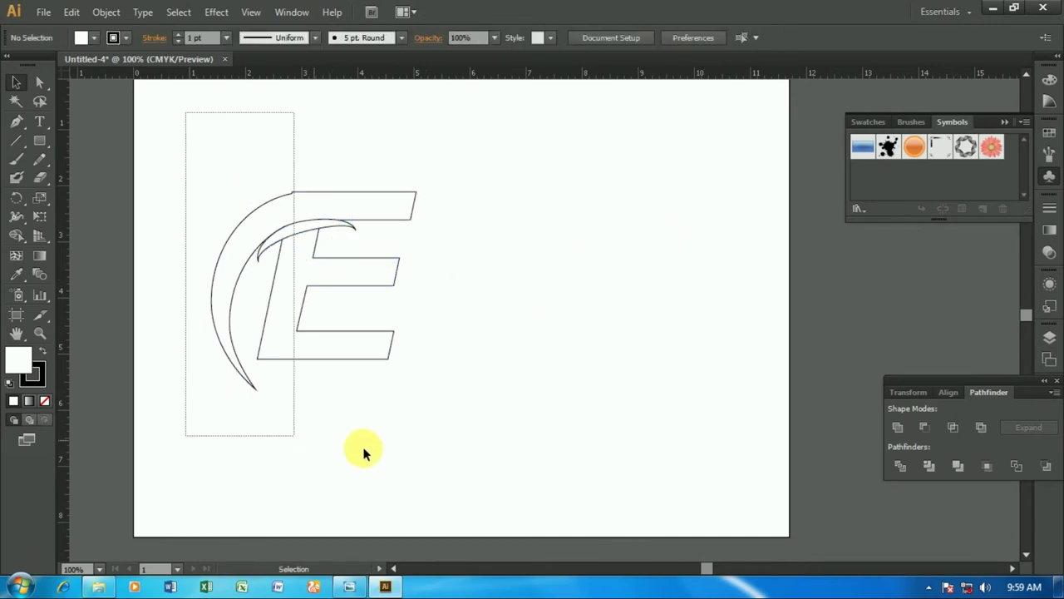
Divide the E and arc with Pathfinder, ungroup the pieces, and select the outer swoosh.
left_click(930, 430)
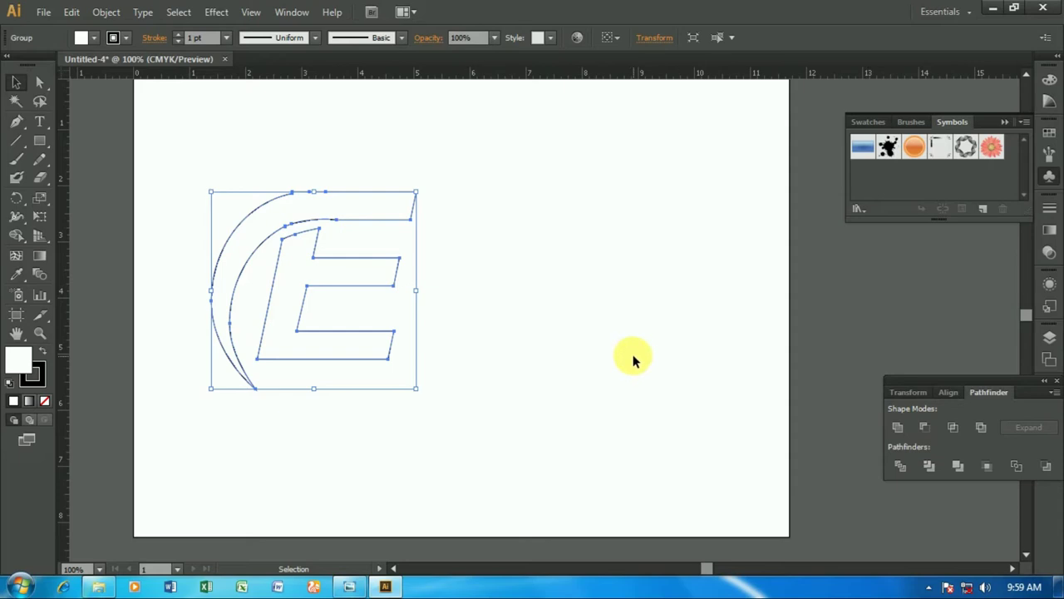
left_click(633, 354)
scroll(558, 296, "down", 1)
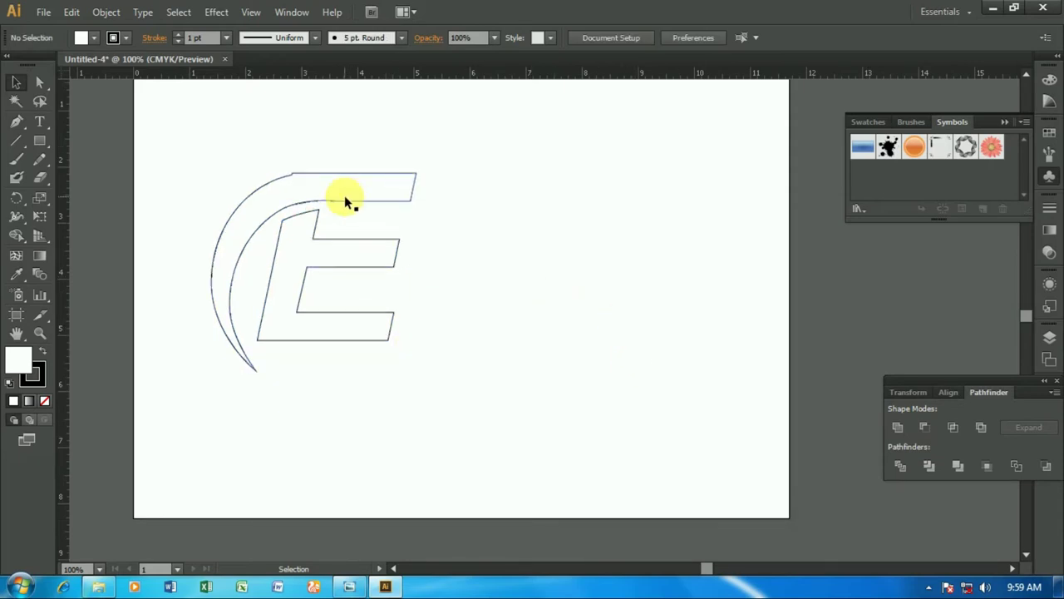
left_click(320, 191)
right_click(320, 190)
left_click(370, 281)
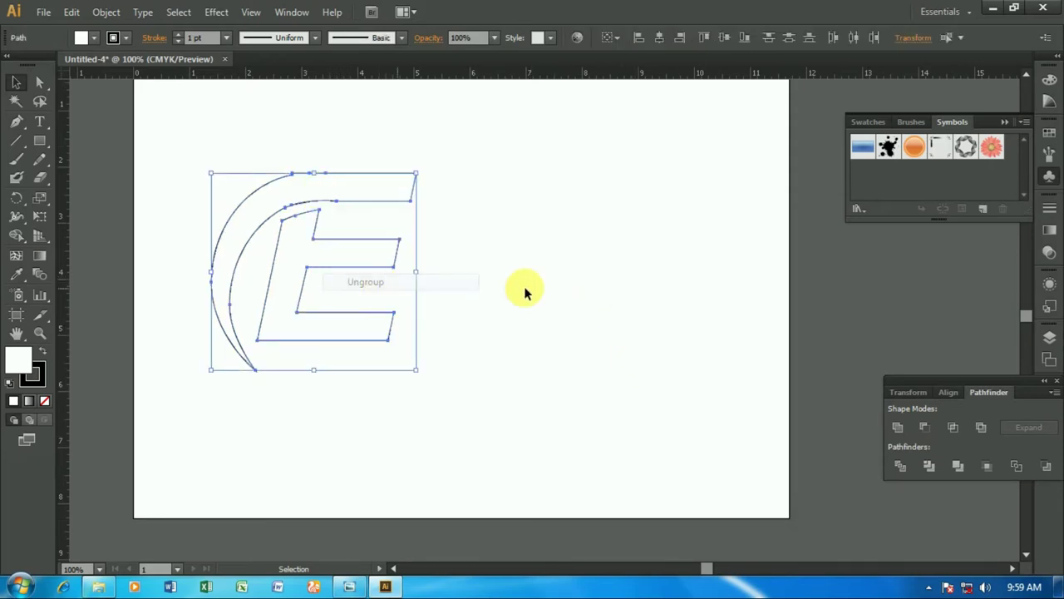
left_click(435, 297)
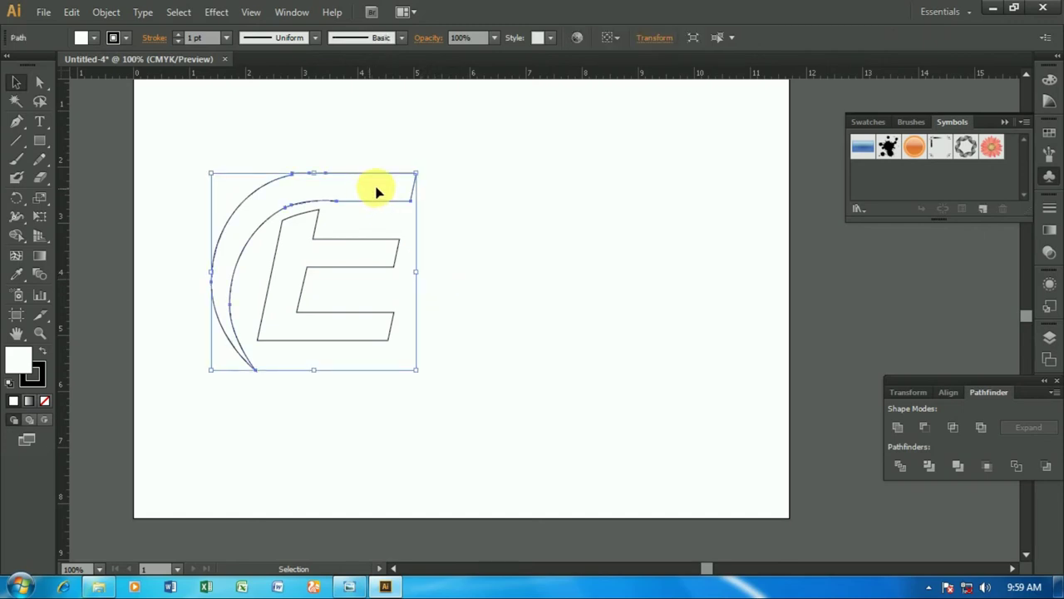
left_click(94, 38)
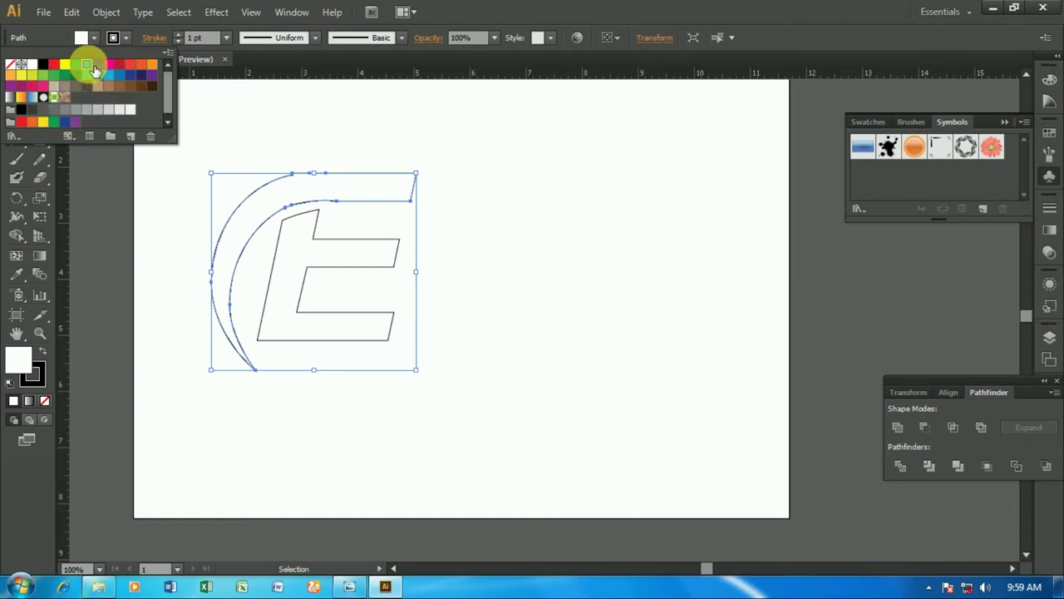
Fill the swoosh cyan and the inner E dark blue.
left_click(97, 65)
left_click(227, 124)
left_click(373, 255)
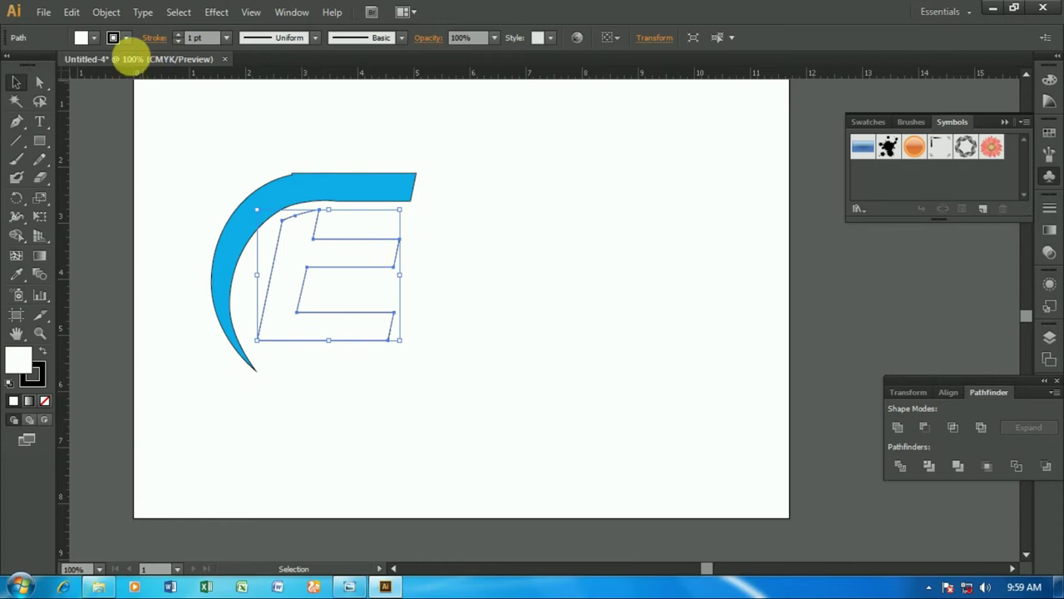
left_click(83, 37)
left_click(107, 69)
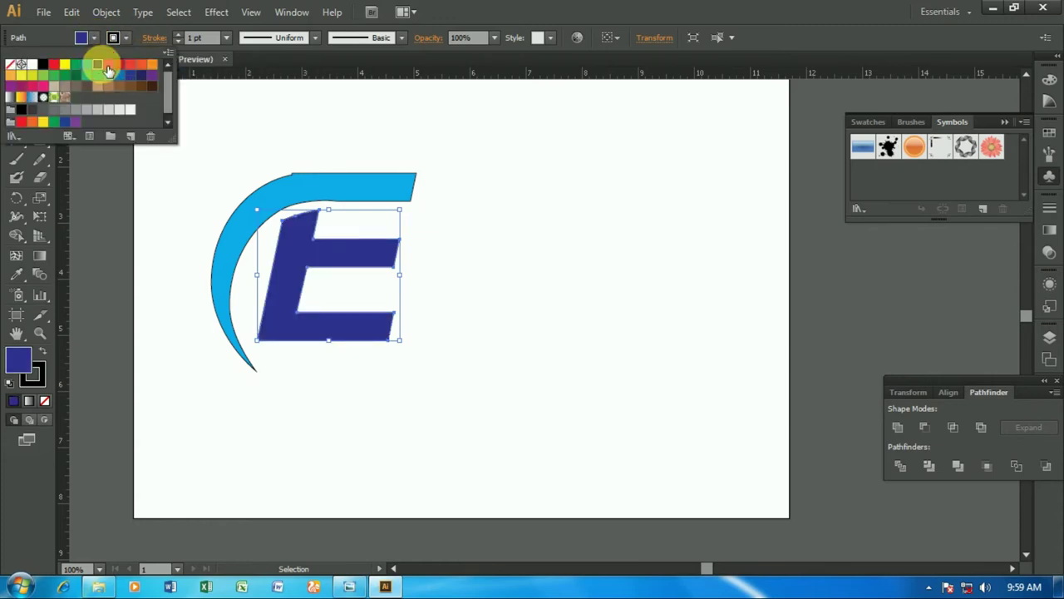
left_click(752, 260)
left_click(673, 268)
Set the stroke of both E shapes to None, then reselect the logo.
left_click_drag(169, 125, 470, 407)
left_click(117, 37)
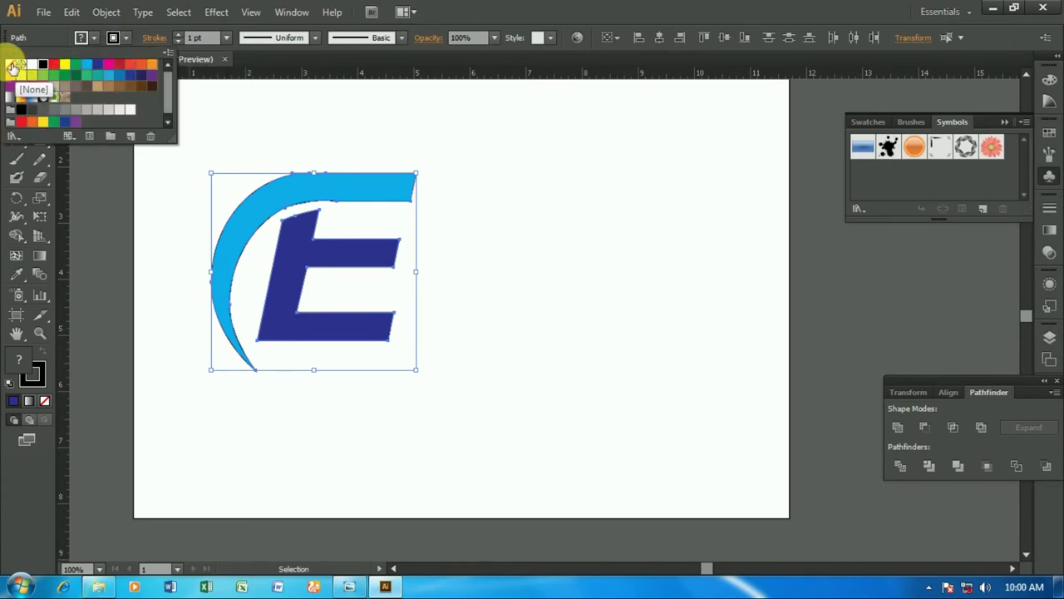
left_click(14, 70)
left_click(469, 185)
scroll(480, 200, "down", 1)
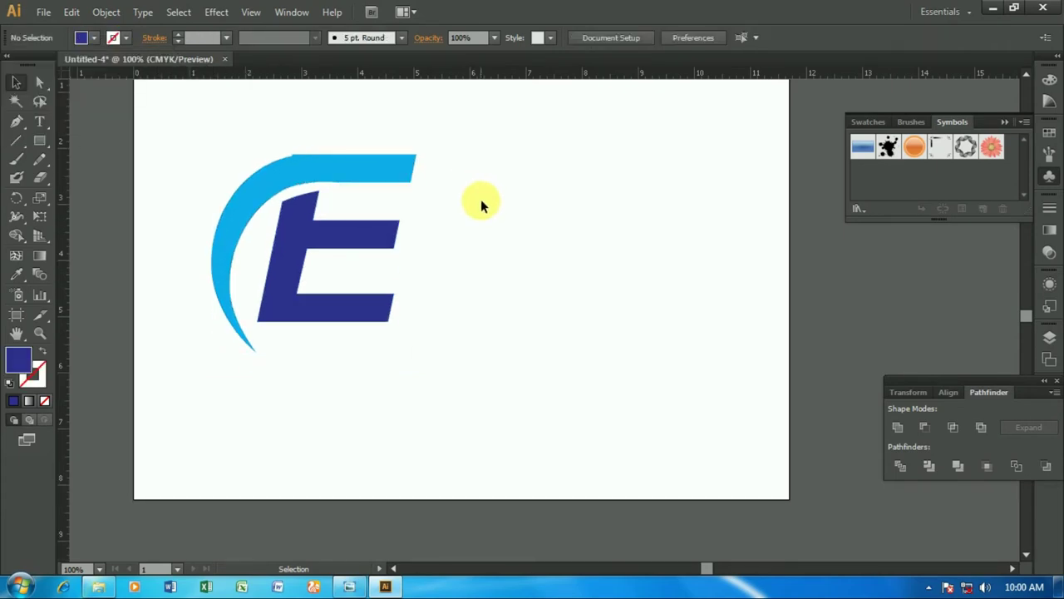
scroll(481, 205, "up", 2)
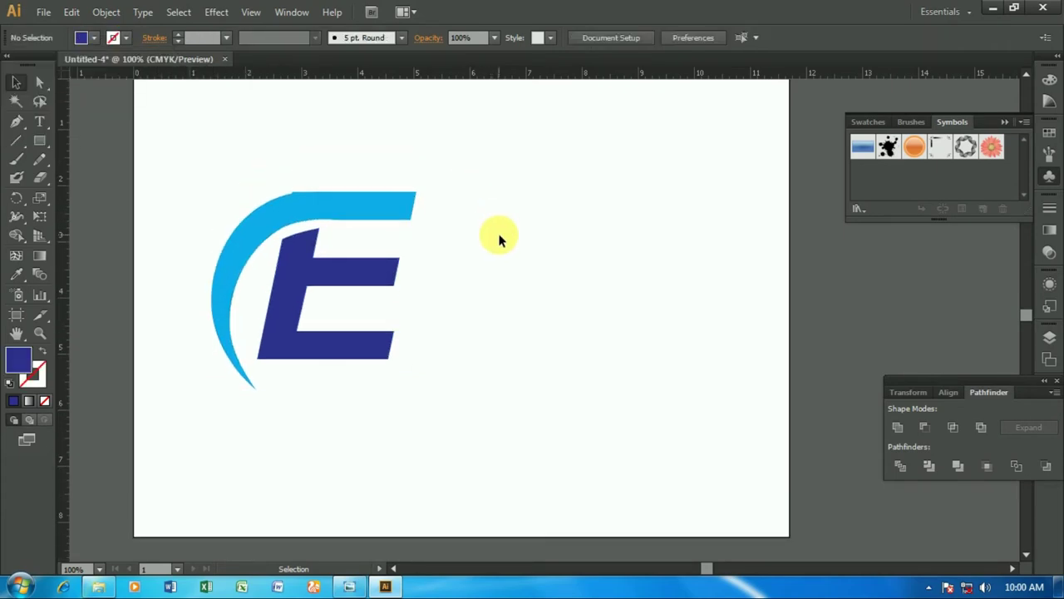
left_click_drag(174, 148, 464, 414)
Shrink the E logo and move it higher on the artboard.
mouse_move(418, 387)
left_mouse_down()
mouse_move(422, 395)
mouse_move(395, 366)
left_mouse_up()
left_click_drag(320, 267, 341, 183)
left_click(359, 379)
Add 'LOGO NAME' beneath the E in Arial Regular at 48 pt.
left_click(40, 123)
left_click(184, 350)
left_click(735, 37)
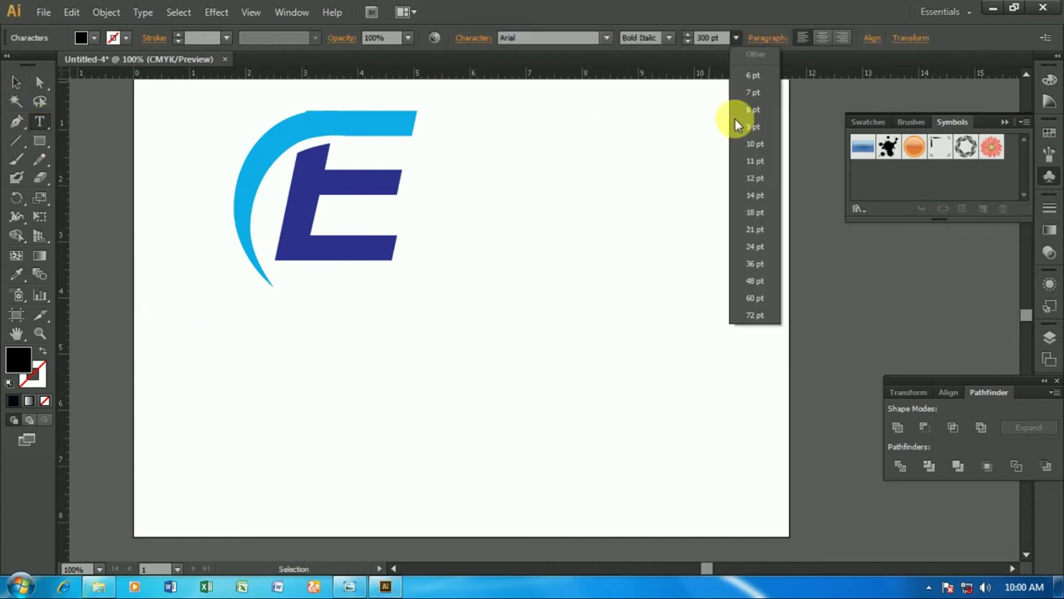
left_click(755, 264)
type("LOGO NAME")
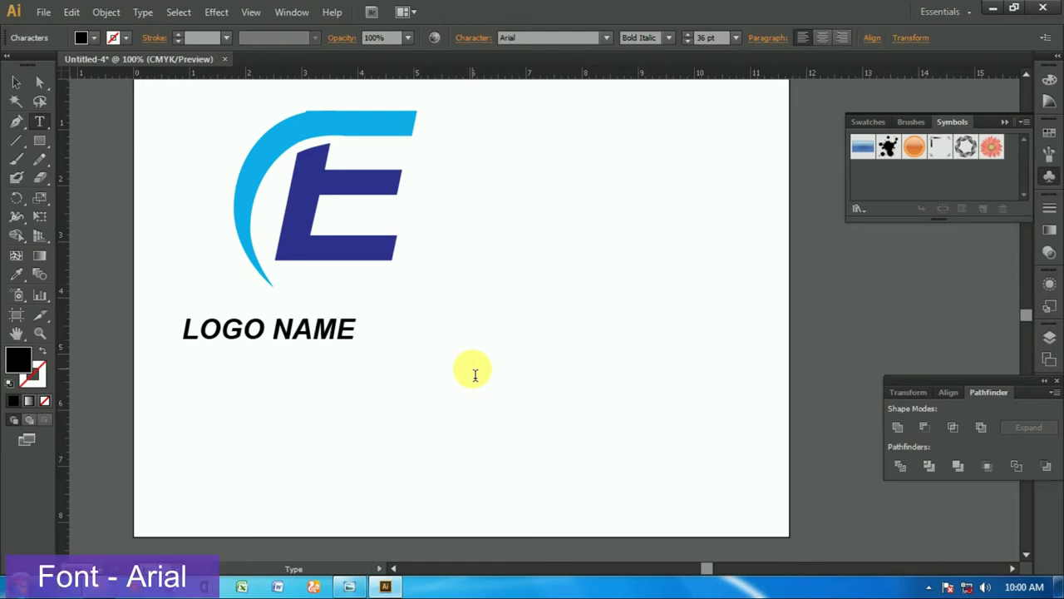
left_click(16, 83)
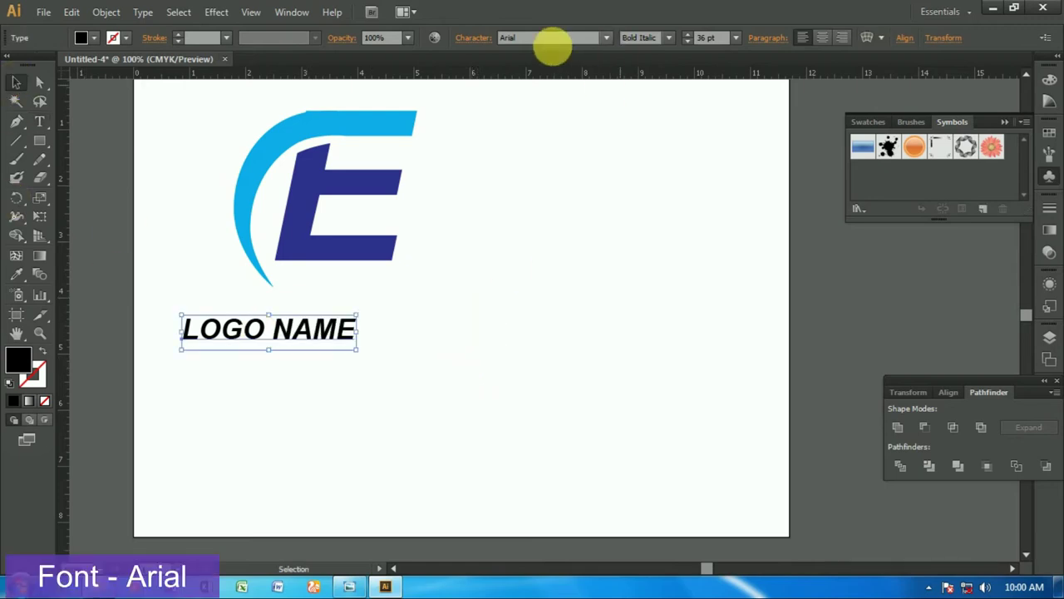
left_click(669, 38)
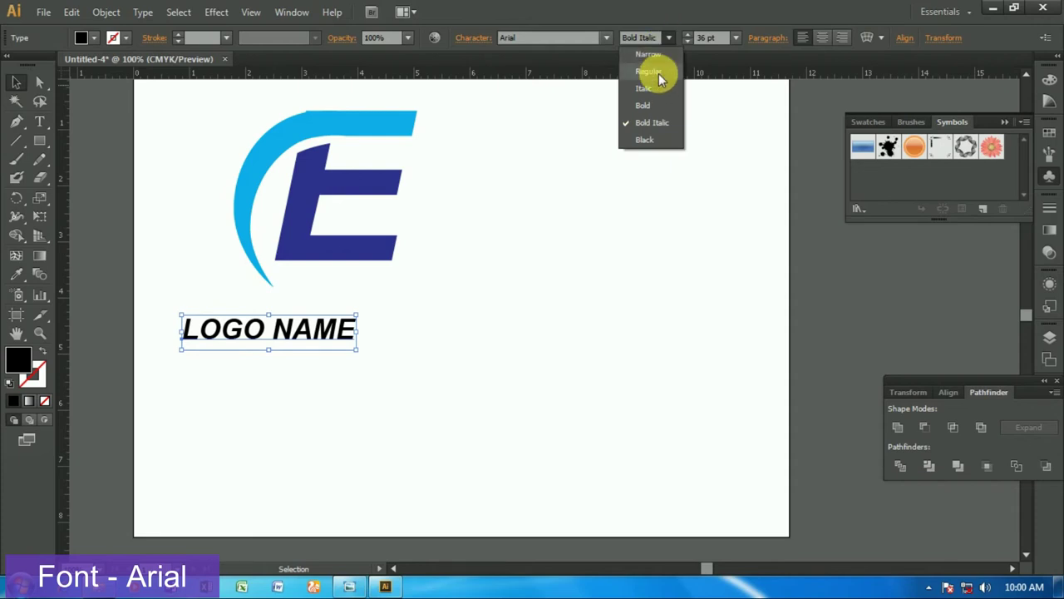
left_click(657, 73)
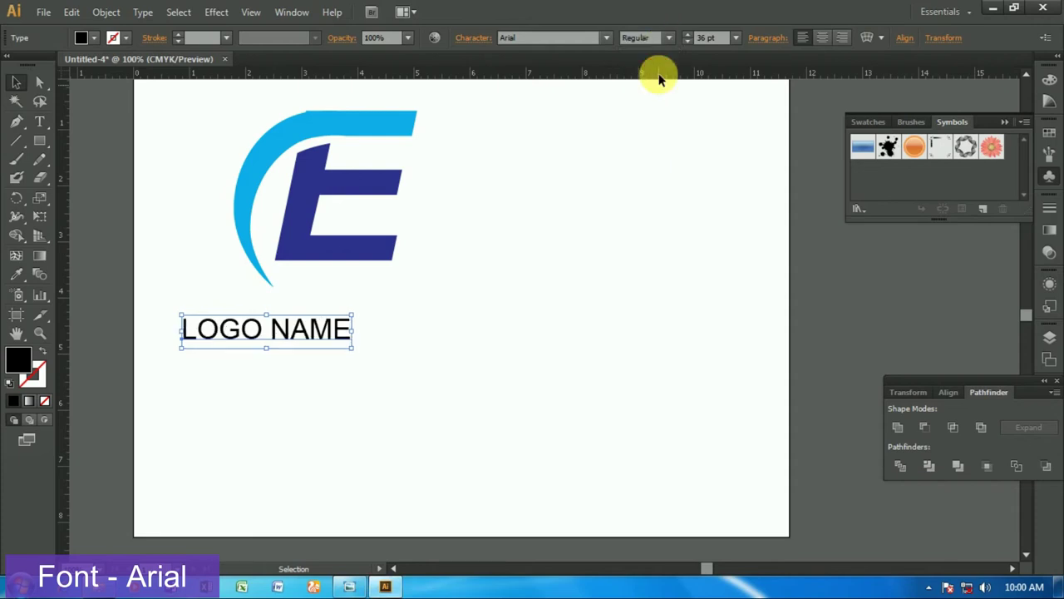
left_click(736, 38)
left_click(753, 281)
left_click_drag(274, 314, 312, 299)
left_click(561, 221)
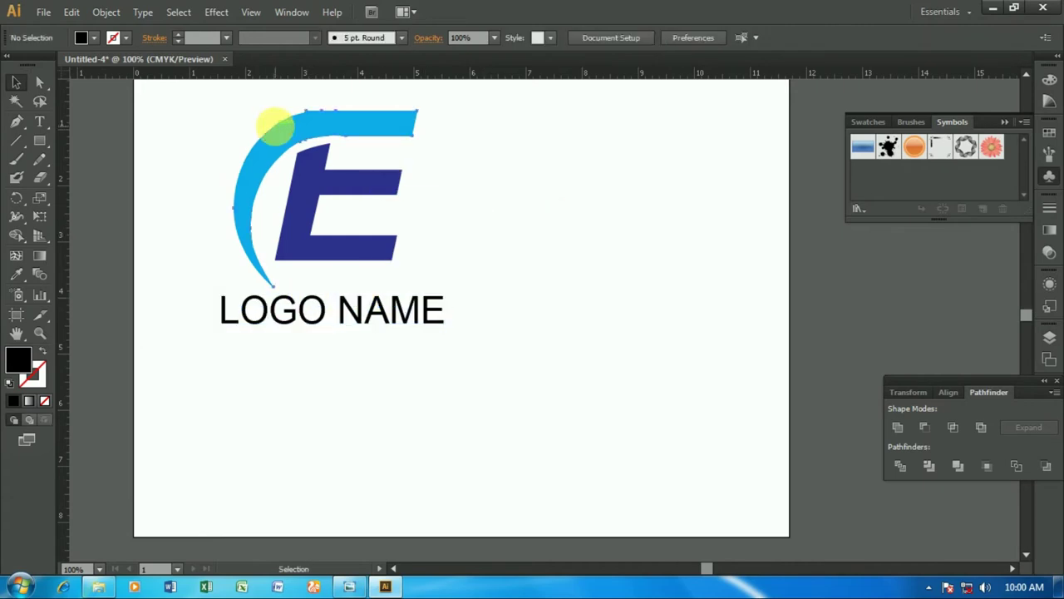
Group all the E logo paths with Ctrl+G and shrink the group slightly.
left_click(275, 126)
left_click_drag(216, 93, 480, 283)
key("ctrl+g")
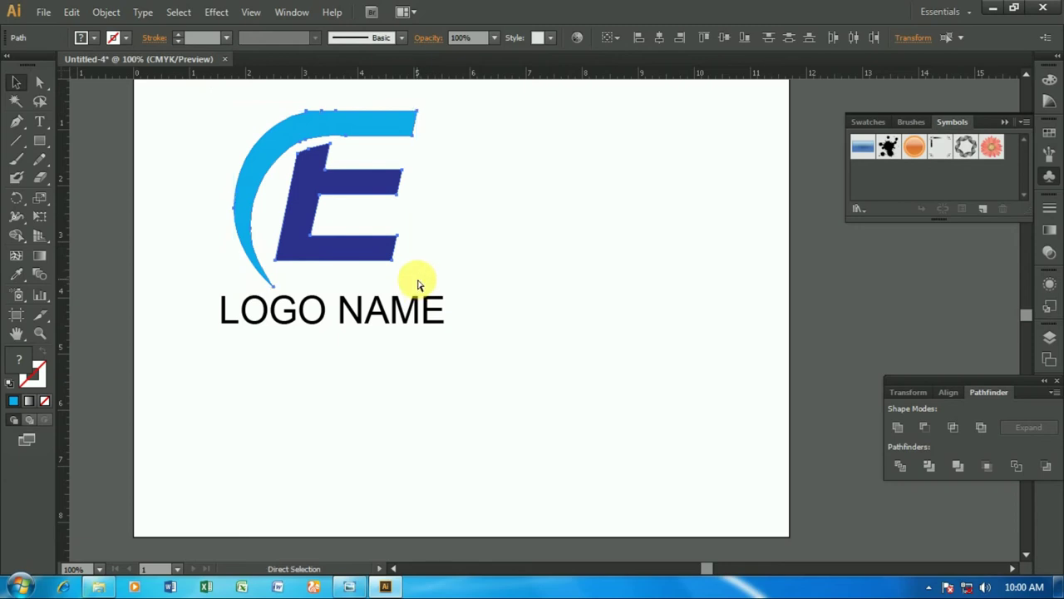
left_click_drag(420, 287, 397, 289)
left_click(491, 279)
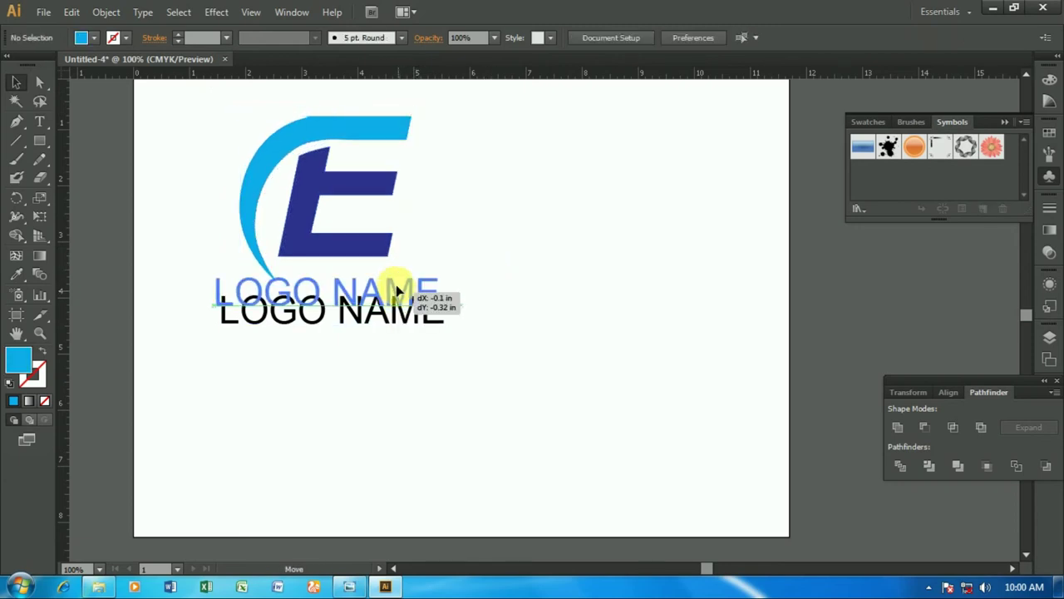
left_click(541, 312)
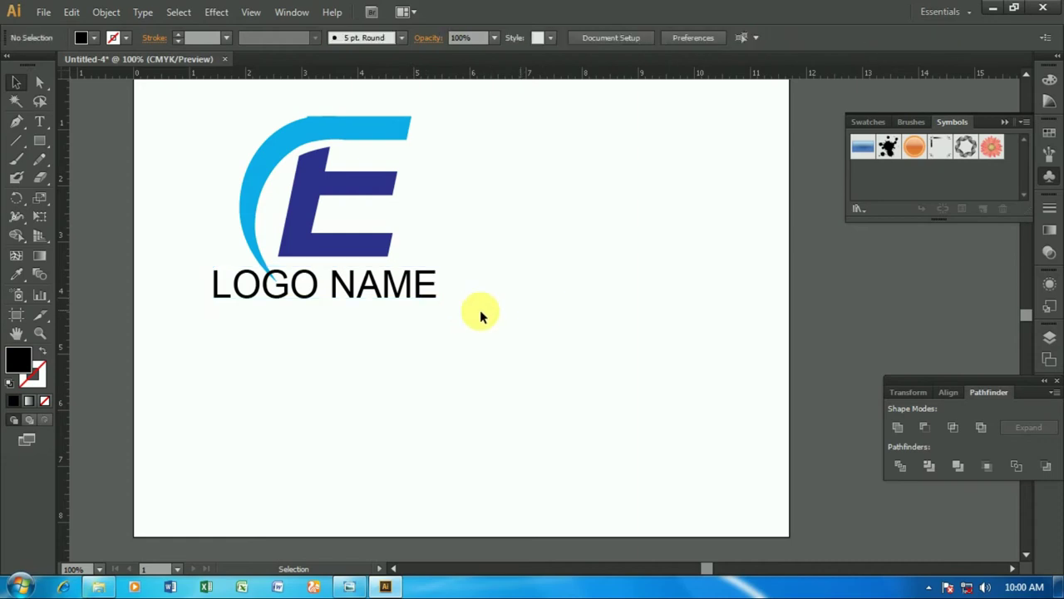
Start a new 24 pt SLOGAN text line below LOGO NAME.
left_click(39, 122)
left_click(208, 343)
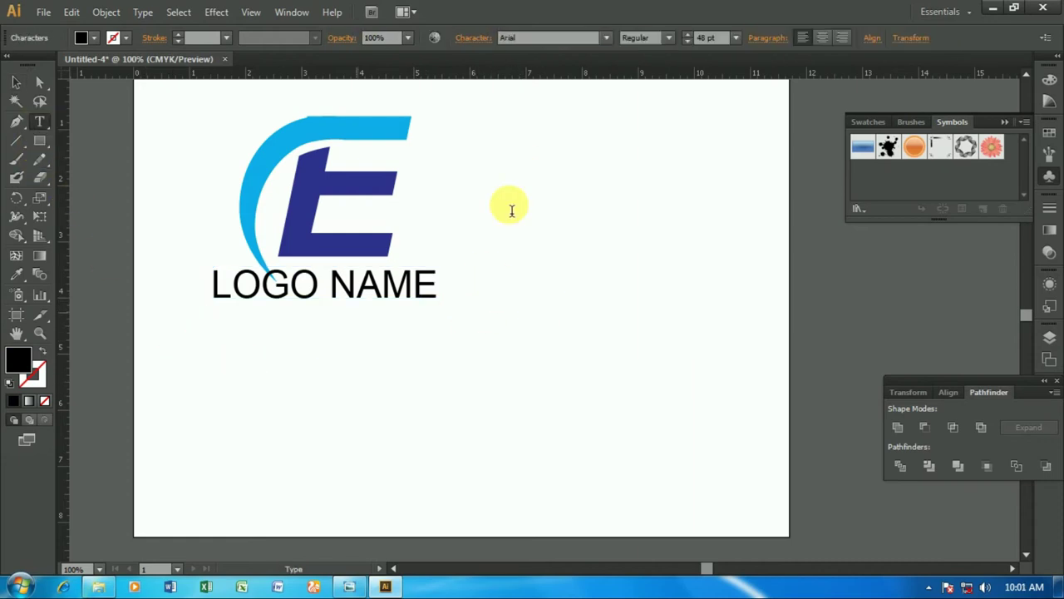
left_click(735, 37)
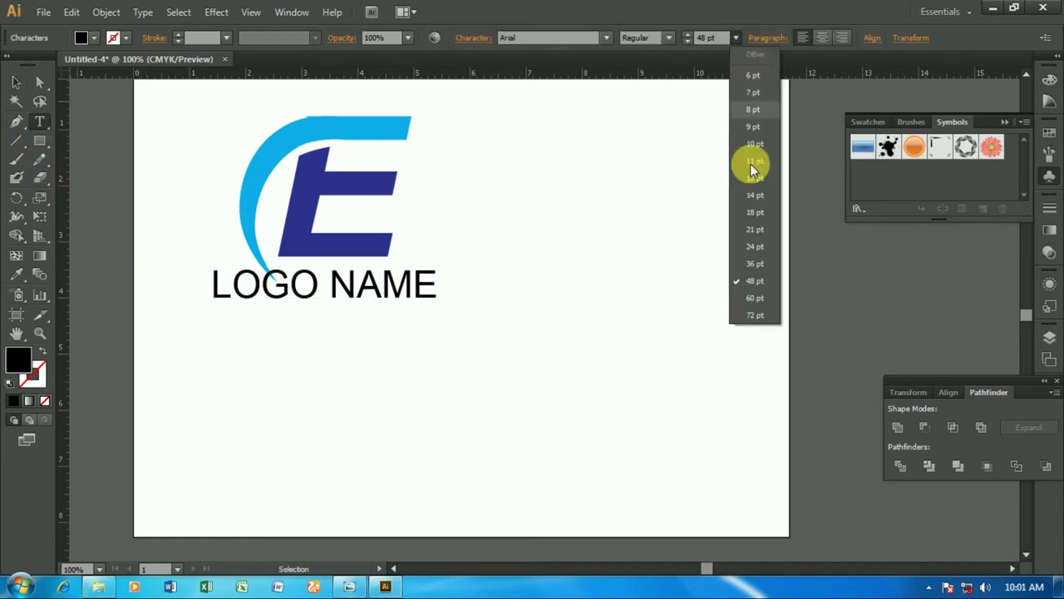
left_click(754, 248)
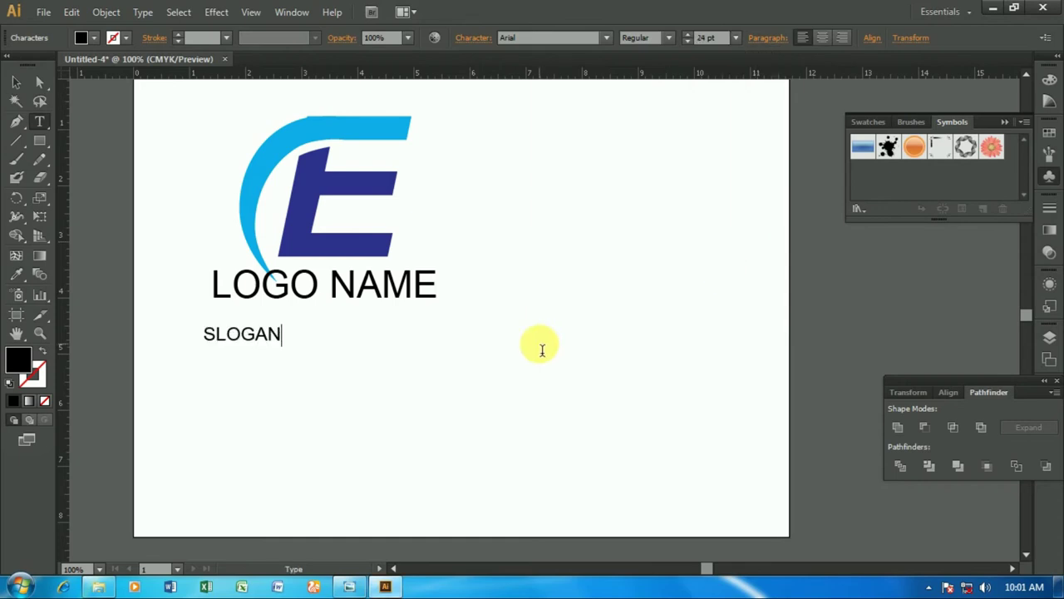
type("SLOGAN")
Set SLOGAN's tracking to 1000 in the Character panel.
left_click(16, 81)
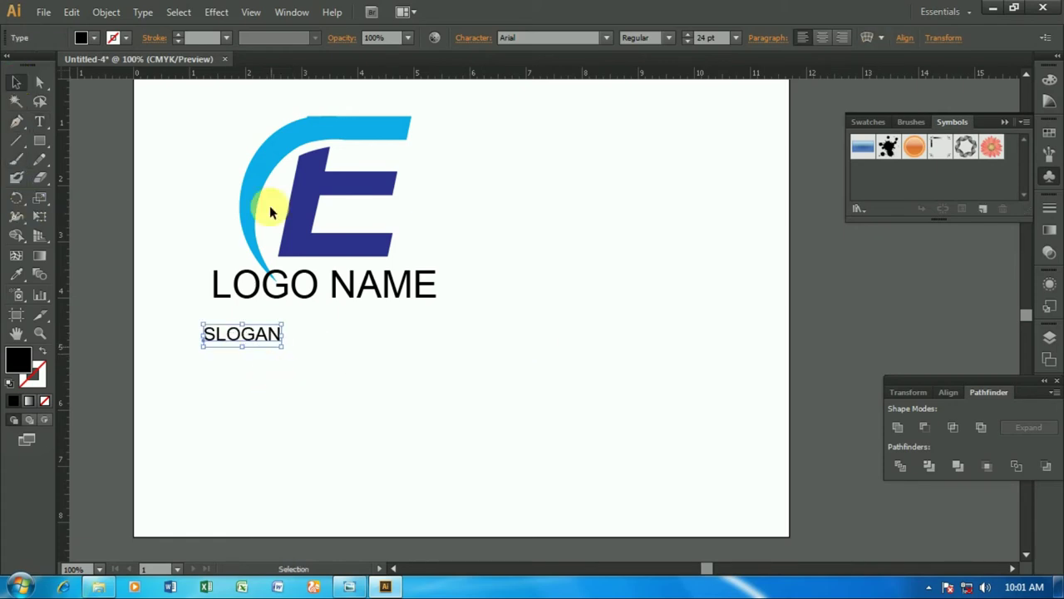
left_click(480, 40)
left_click(449, 132)
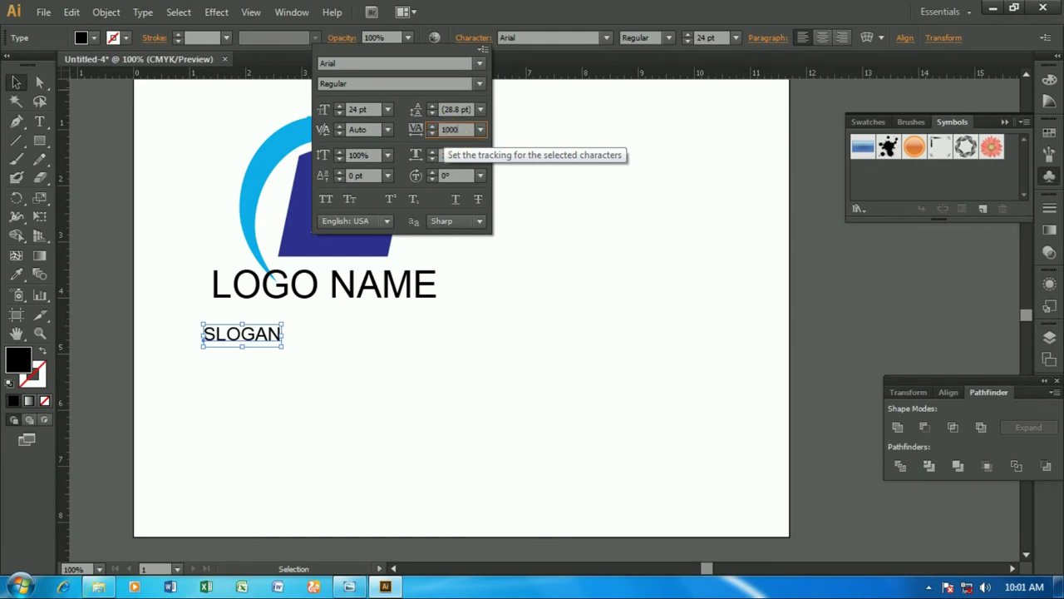
key("Return")
Nudge SLOGAN right and up under LOGO NAME, then shift LOGO NAME down slightly.
key("Right")
key("Right")
key("Right")
key("Right")
key("Right")
key("Right")
key("Right")
key("Right")
key("Right")
key("Up")
key("Up")
key("Up")
key("Up")
key("Up")
key("Up")
key("Up")
key("Up")
key("Up")
key("Up")
key("Up")
key("Up")
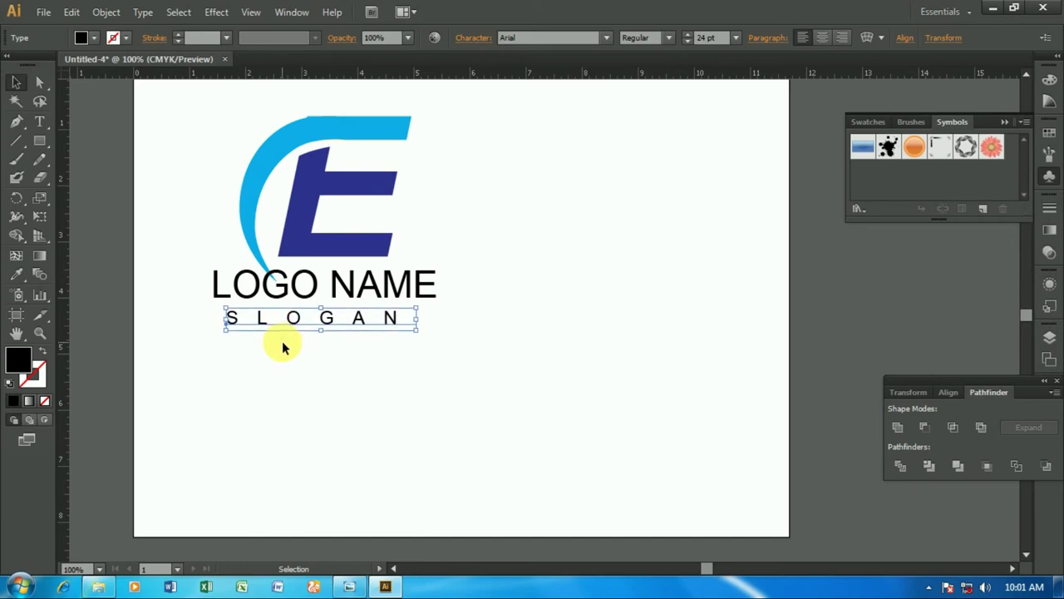
left_click(425, 406)
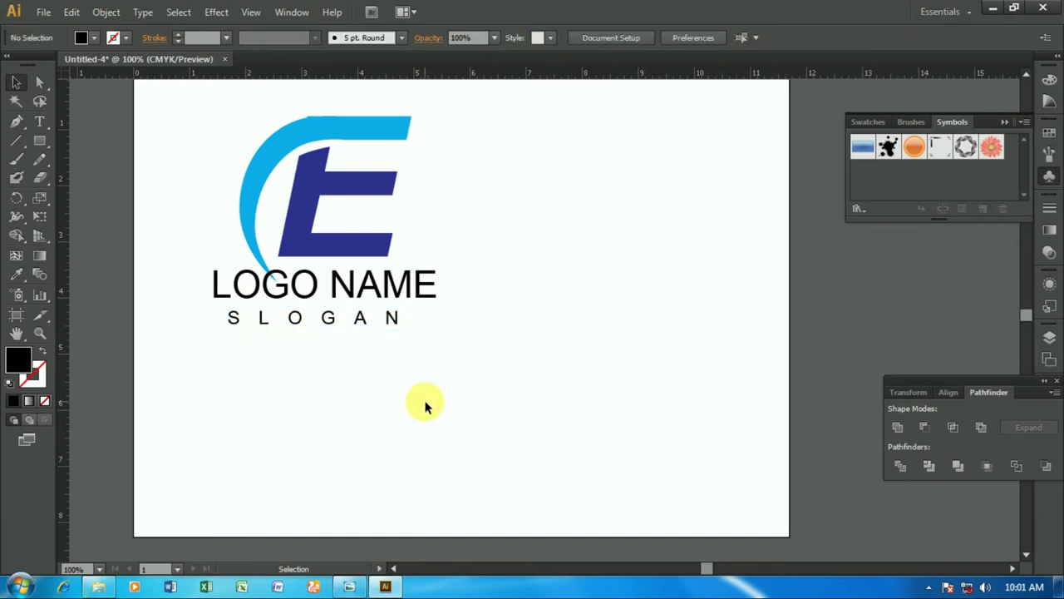
left_click_drag(374, 279, 379, 286)
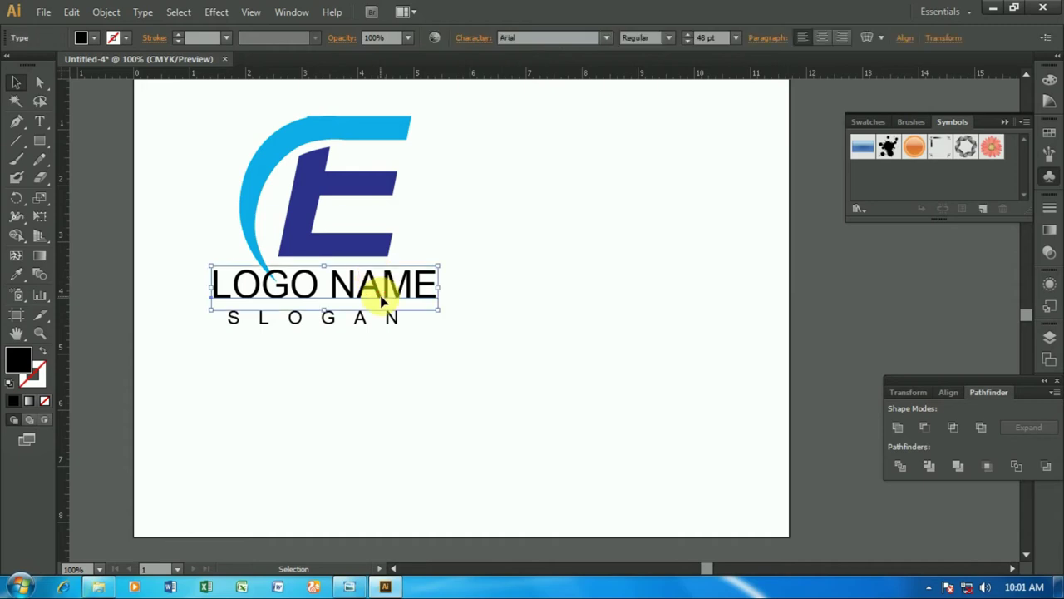
Move the SLOGAN and LOGO NAME lines lower together beneath the E.
left_click(325, 320)
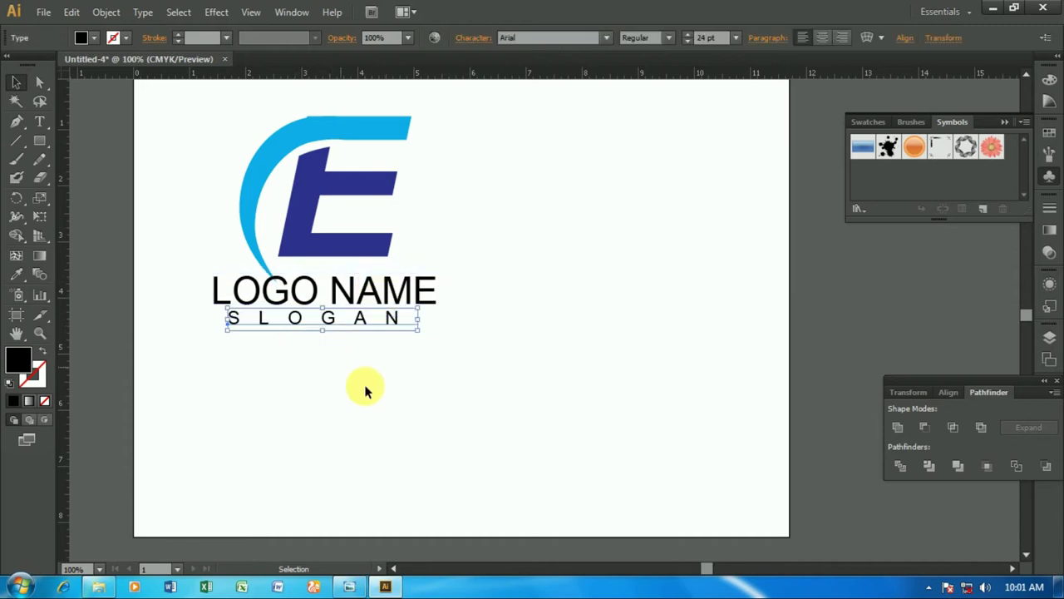
key("Down")
key("Down")
key("Down")
key("Down")
key("Down")
key("Down")
key("Down")
key("Down")
left_click(364, 291)
key("Down")
key("Down")
key("Down")
key("Down")
key("Down")
key("Down")
key("Down")
left_click(427, 349)
left_click(325, 324)
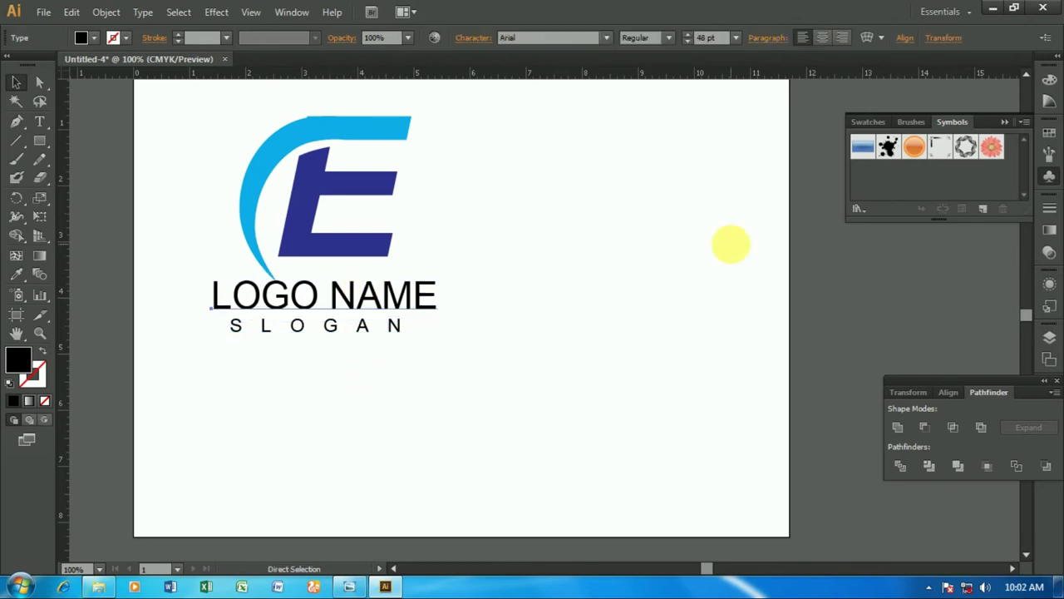
left_click(341, 325)
left_click(309, 302, "shift")
mouse_move(311, 306)
left_mouse_down()
mouse_move(323, 333)
mouse_move(346, 324)
left_mouse_up()
left_click(492, 333)
Give LOGO NAME 100 tracking and nudge it left to centre it.
left_click(362, 347)
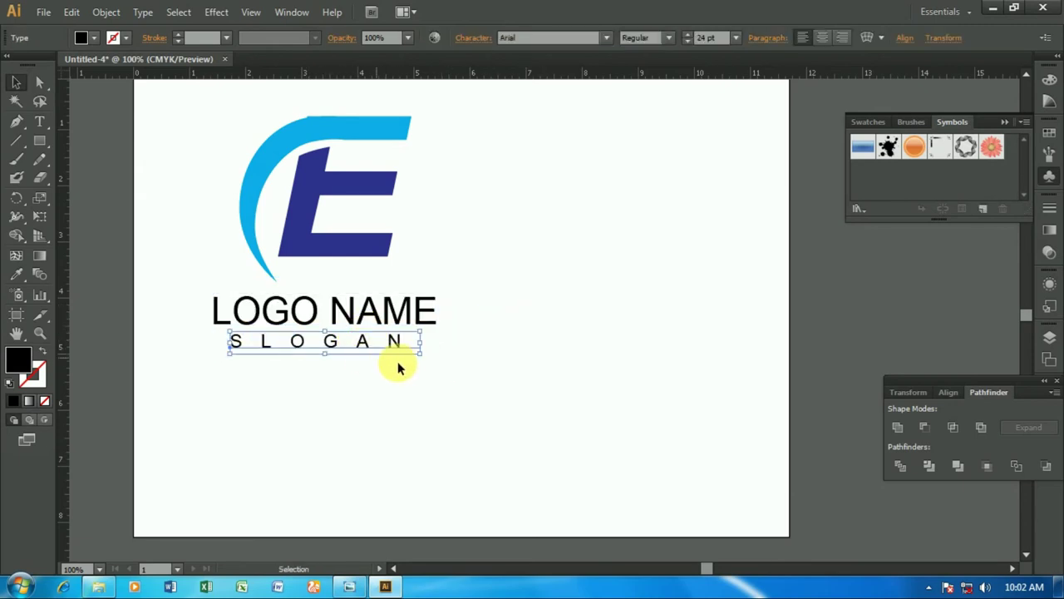
left_click(555, 218)
left_click(380, 308)
left_click(470, 38)
left_click(444, 129)
key("Return")
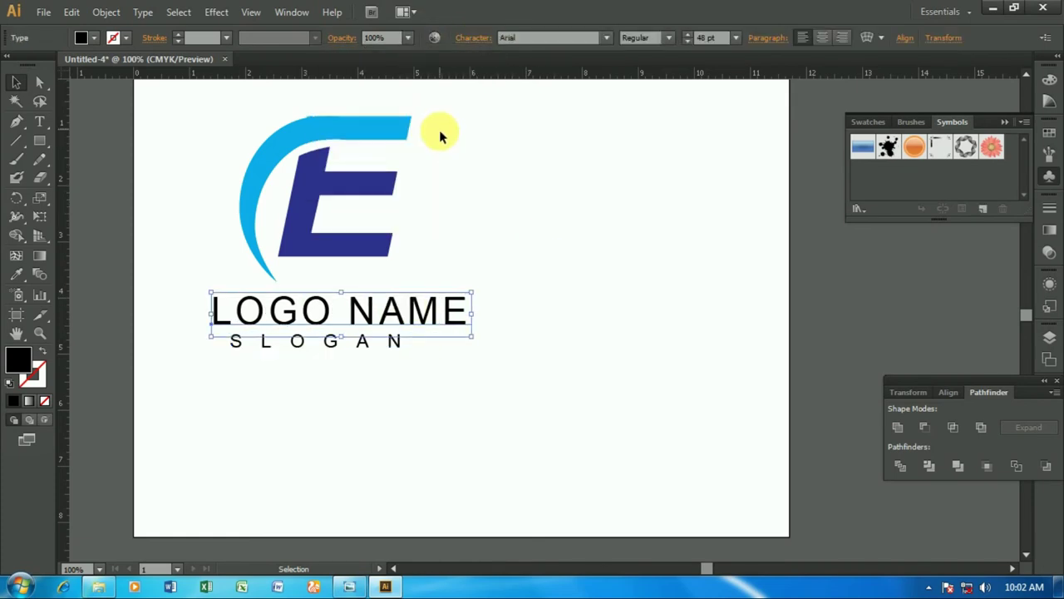
key("Left")
key("Left")
key("Left")
key("Left")
key("Left")
key("Left")
key("Left")
left_click(634, 304)
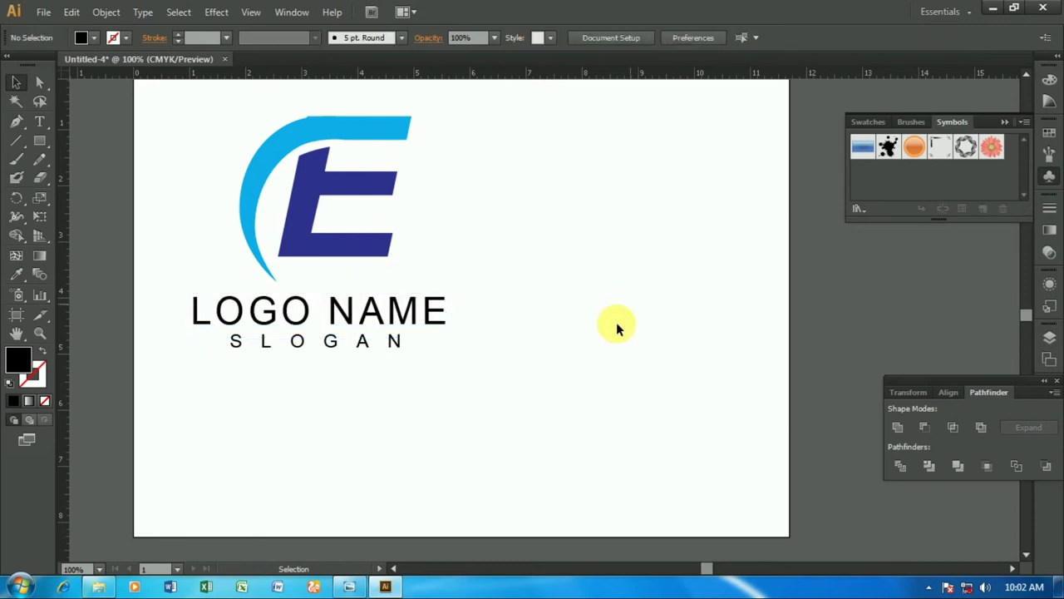
Scale the whole logo down slightly and move it up and left.
mouse_move(182, 118)
left_mouse_down()
mouse_move(449, 368)
mouse_move(497, 389)
left_mouse_up()
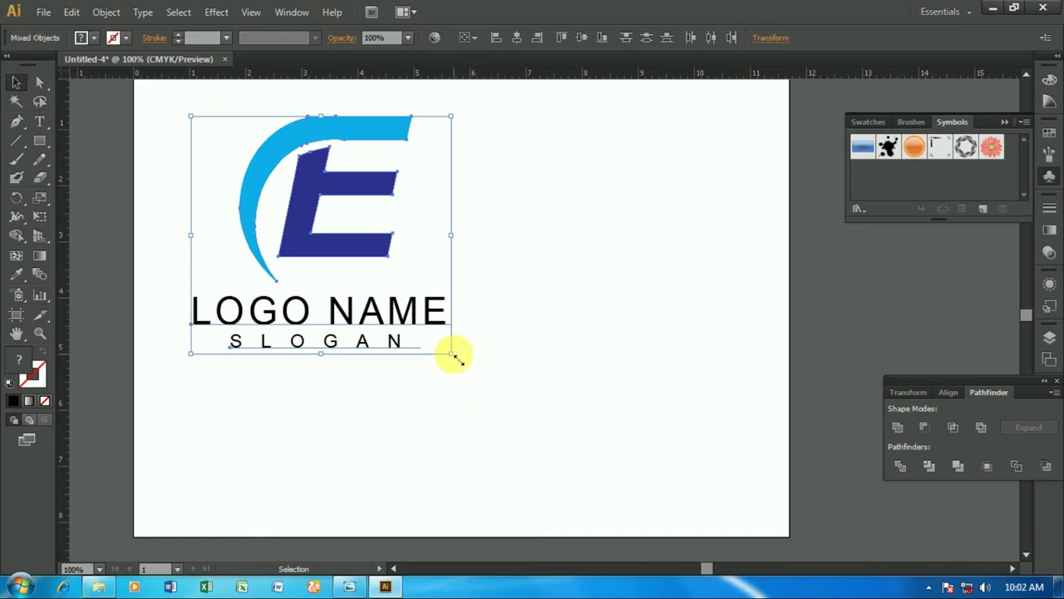
left_click_drag(453, 355, 435, 337)
left_click_drag(387, 191, 370, 181)
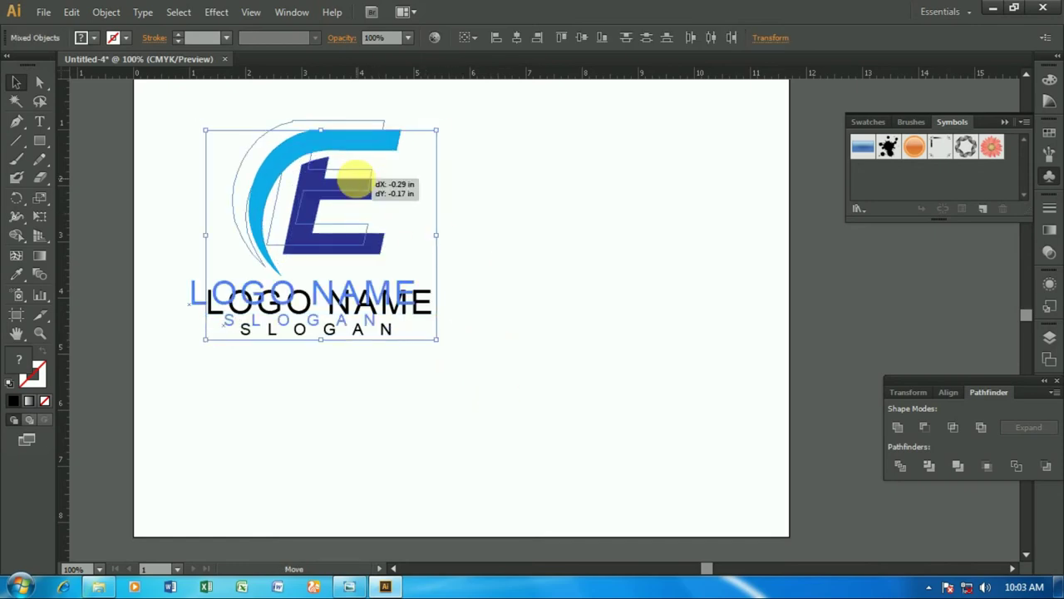
left_click(408, 307)
Fill LOGO NAME with CMYK Blue, then select the entire logo.
left_click(408, 299)
left_click(94, 37)
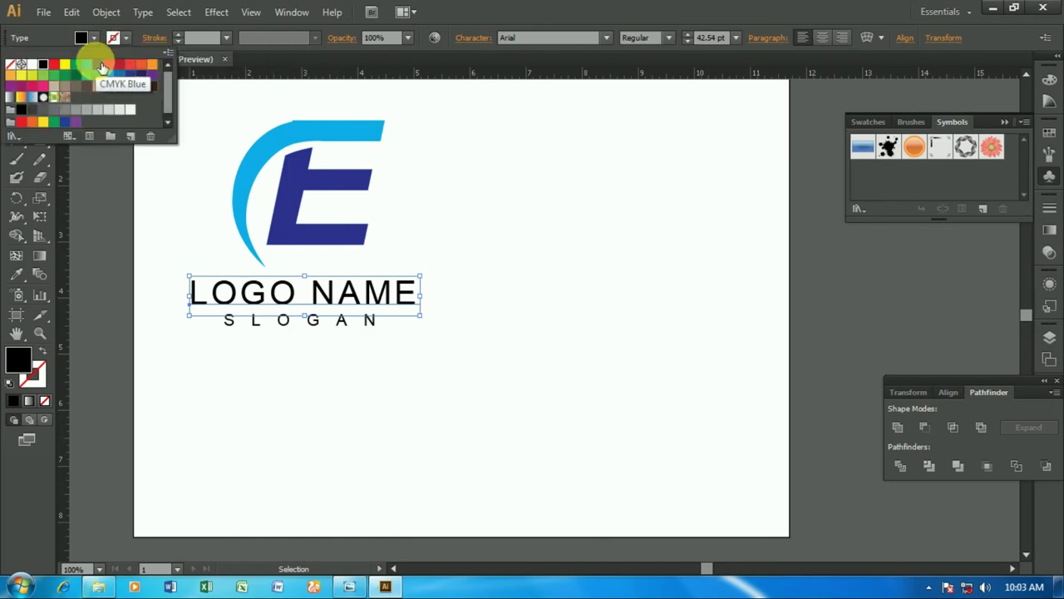
left_click(99, 65)
left_click(434, 355)
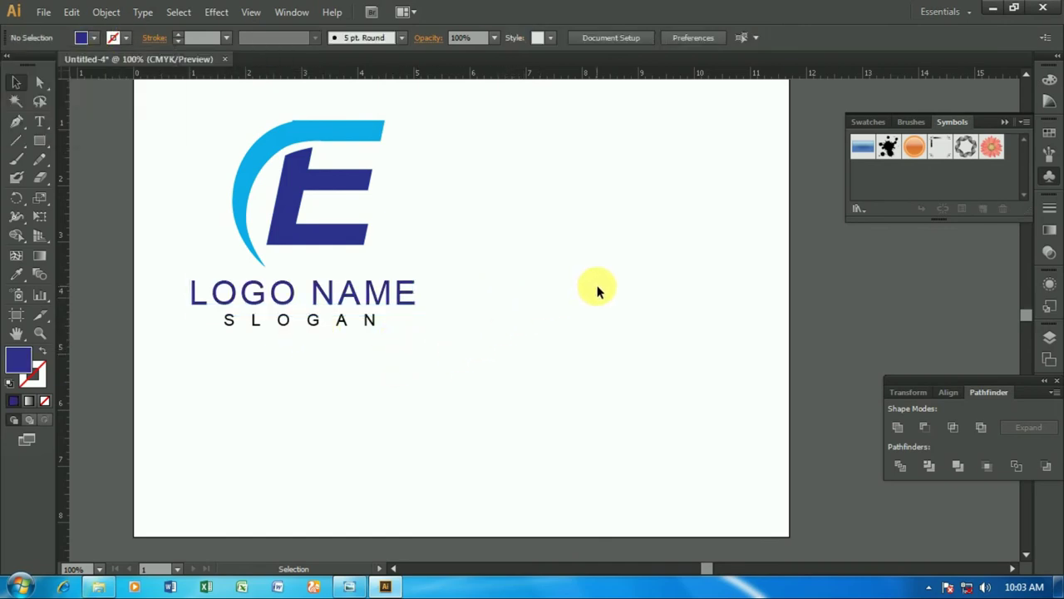
left_click_drag(199, 160, 400, 331)
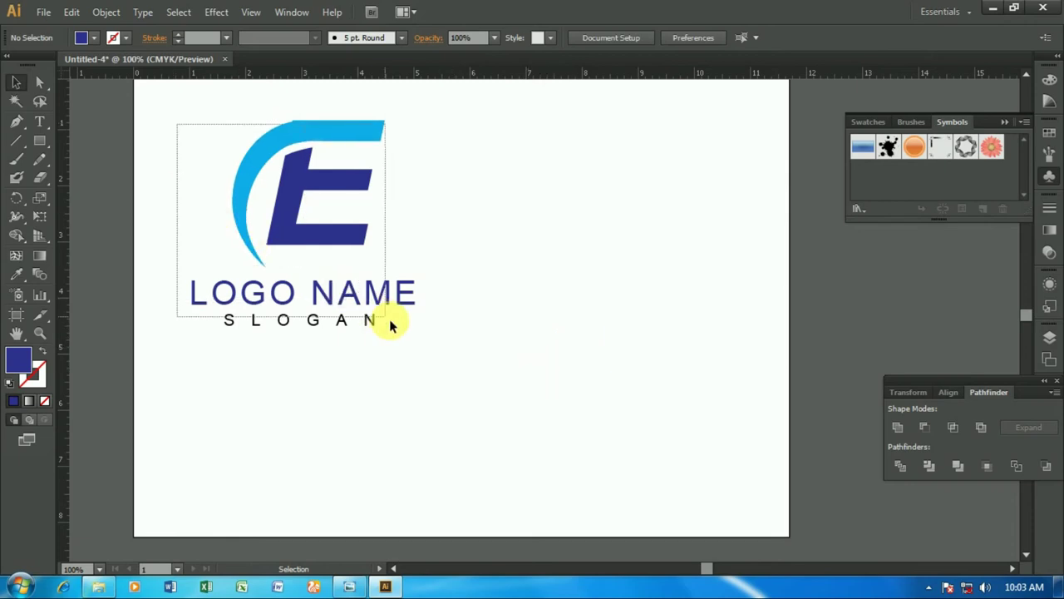
Duplicate the logo to the right and ungroup the copy.
left_click_drag(381, 289, 685, 288)
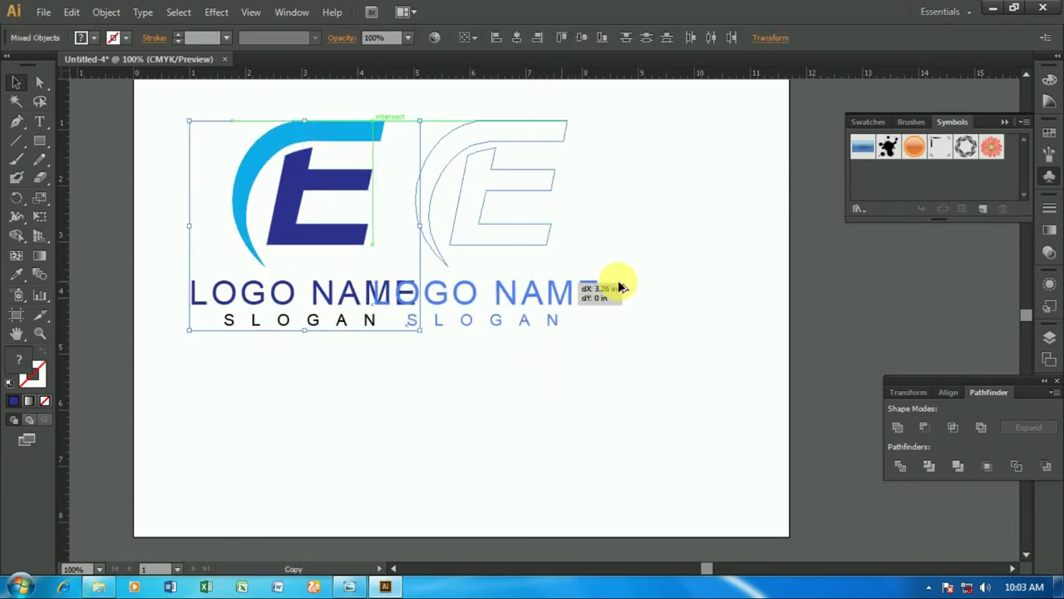
left_click(618, 372)
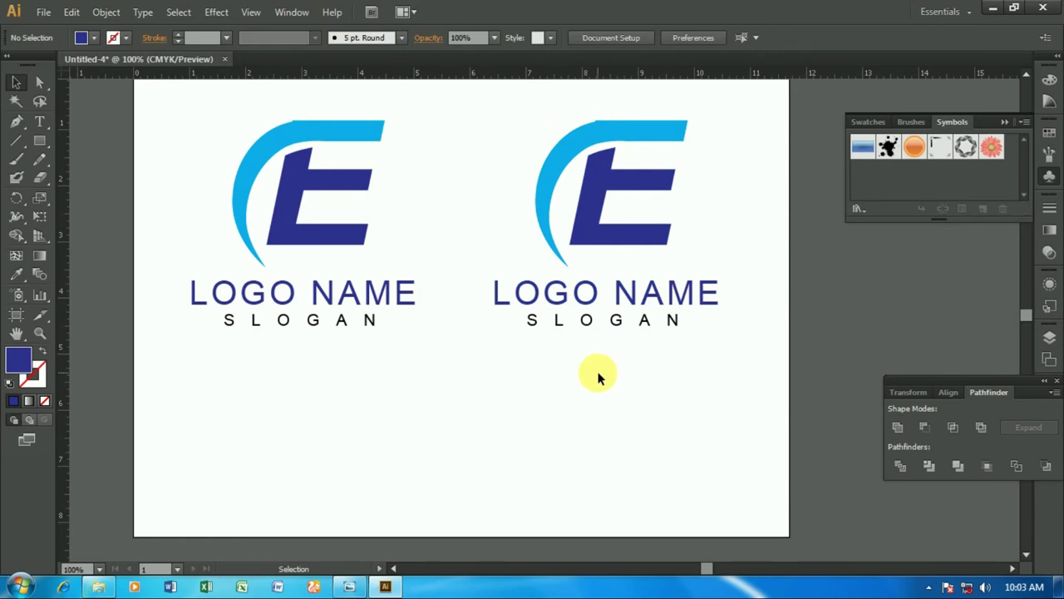
left_click(610, 191)
right_click(608, 195)
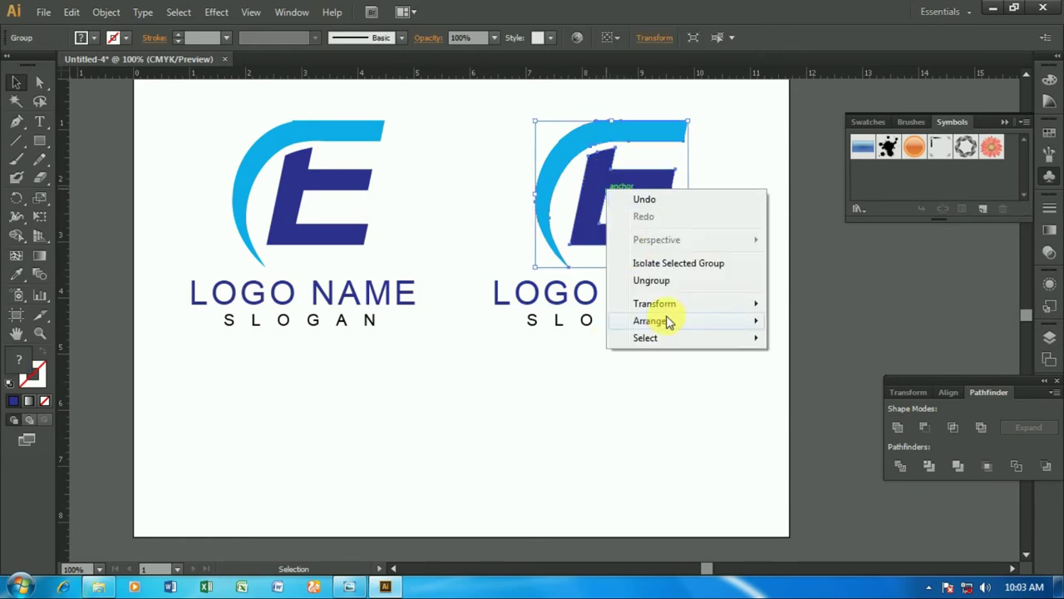
left_click(657, 280)
left_click(682, 212)
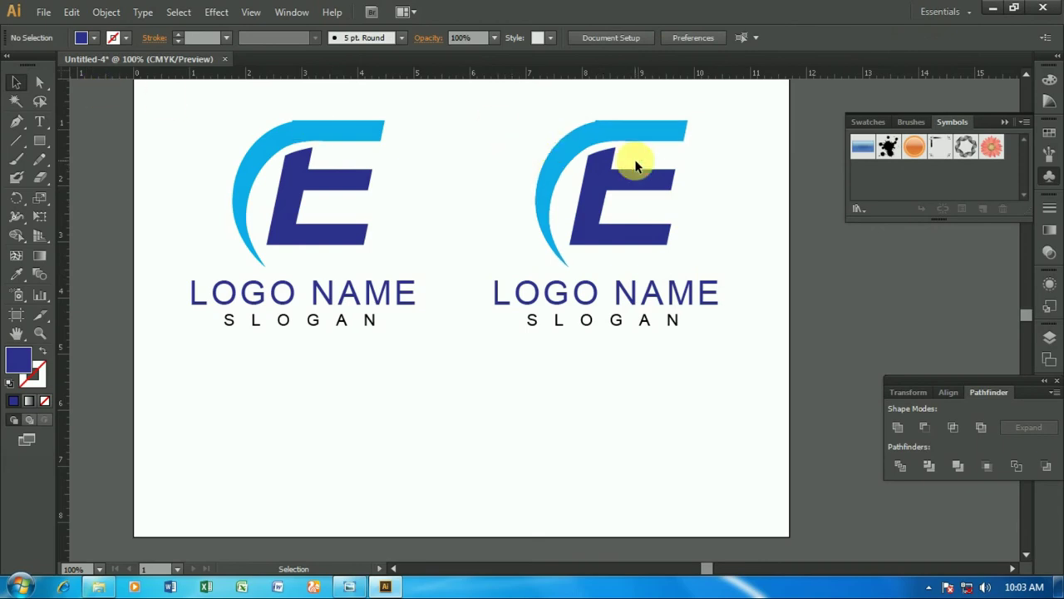
Fill the copied logo's E with black.
left_click(640, 162)
left_click(95, 38)
left_click(43, 65)
left_click(745, 143)
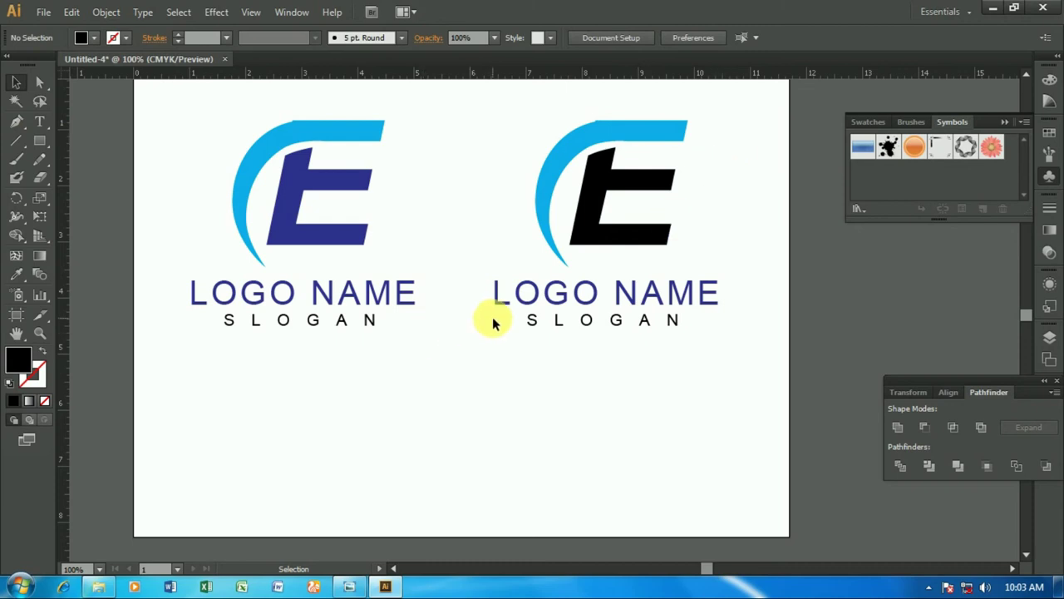
Try green on the copy's swoosh, undo it, and select both logos.
left_click(574, 129)
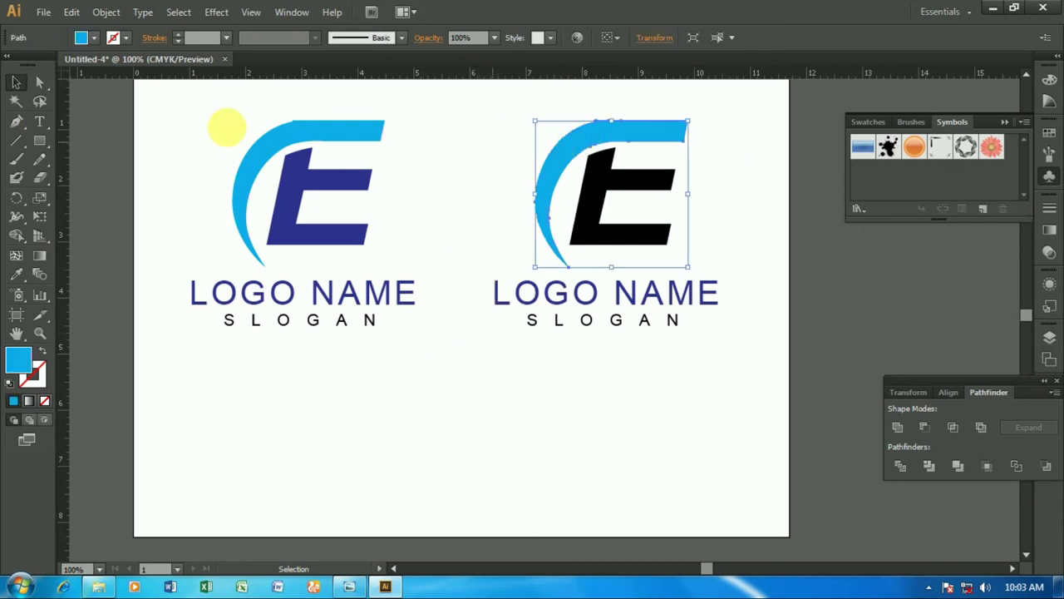
left_click(83, 38)
left_click(83, 67)
left_click(505, 358)
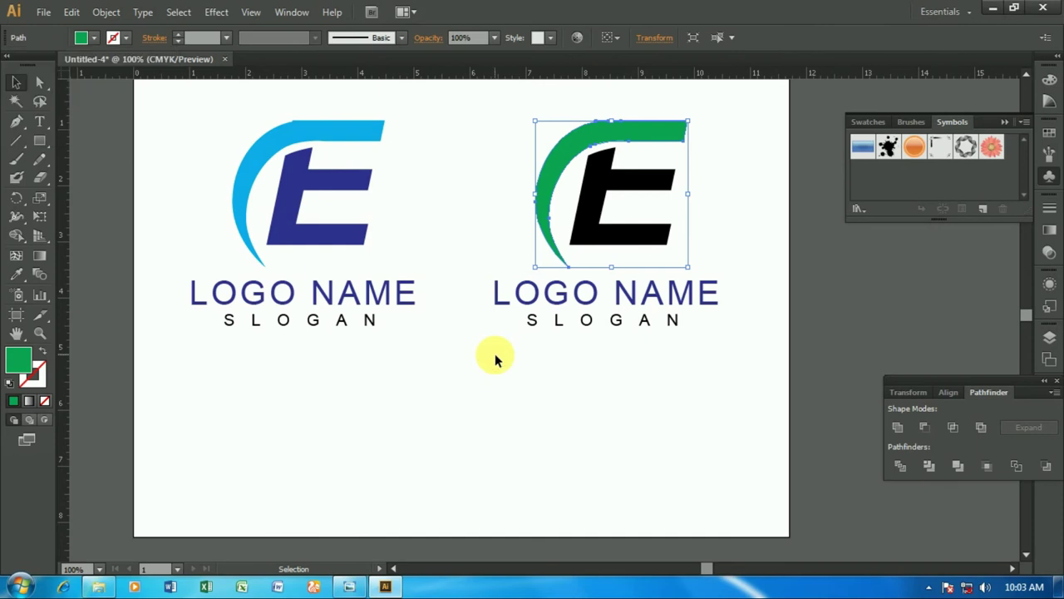
key("ctrl+z")
left_click(520, 349)
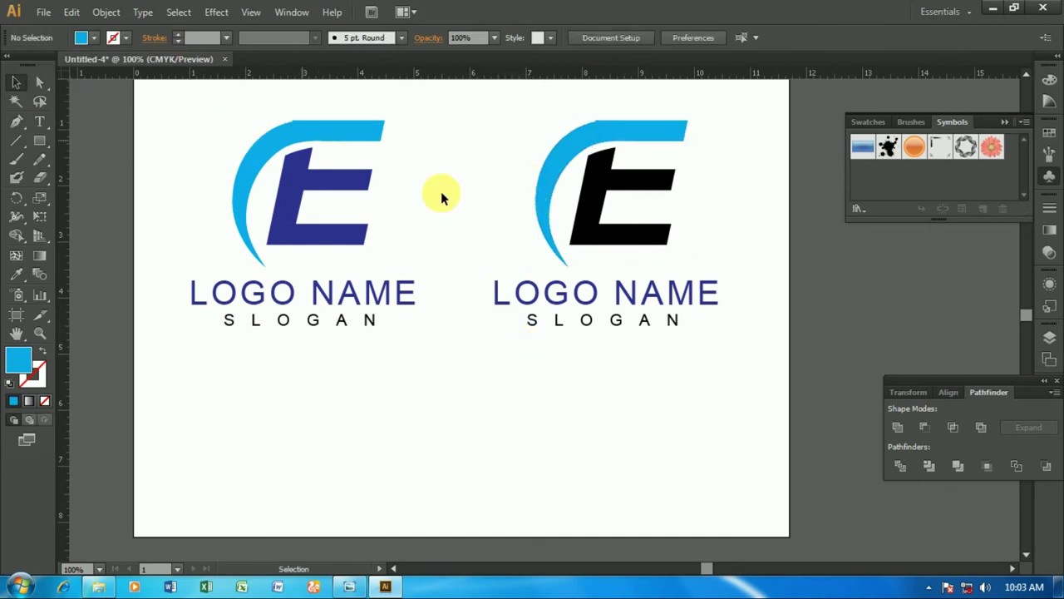
mouse_move(201, 129)
left_mouse_down()
mouse_move(339, 260)
mouse_move(584, 291)
mouse_move(711, 343)
left_mouse_up()
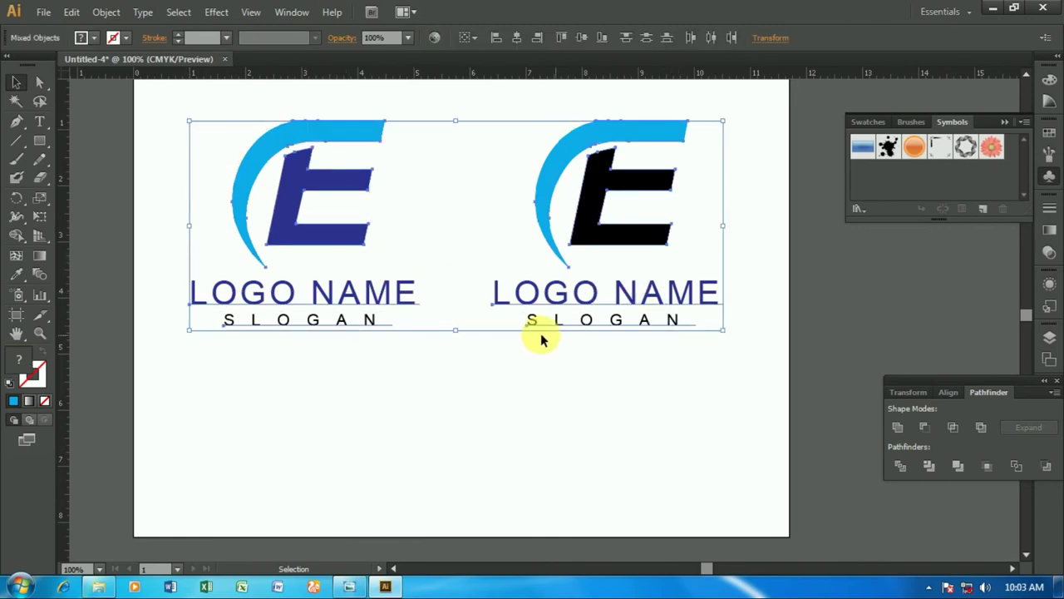
Nudge both logos up and scale them down slightly.
key("shift+Up")
key("shift+Up")
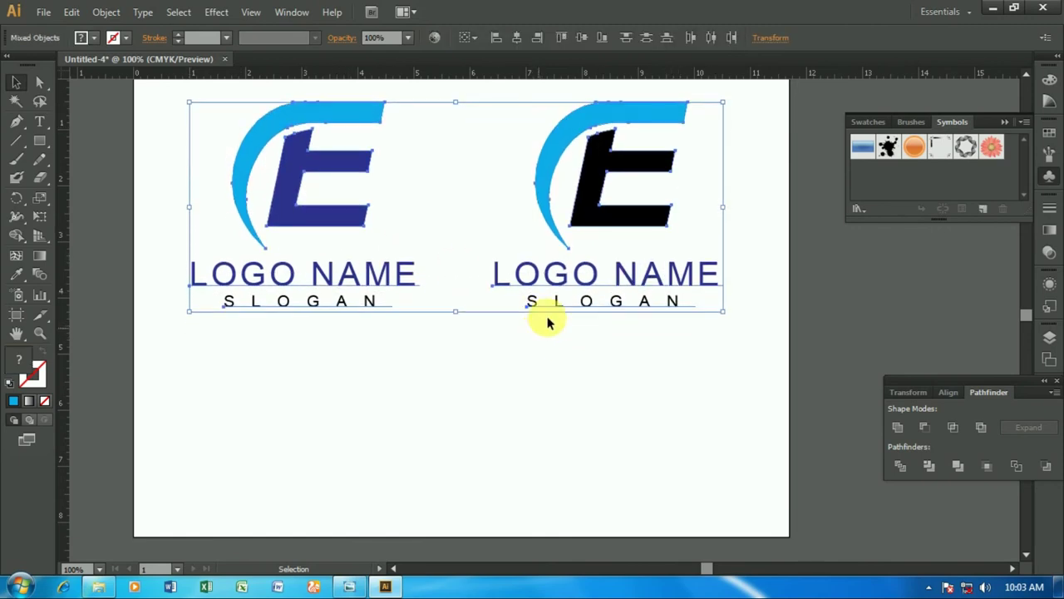
scroll(537, 334, "up", 2)
left_click_drag(723, 370, 707, 359)
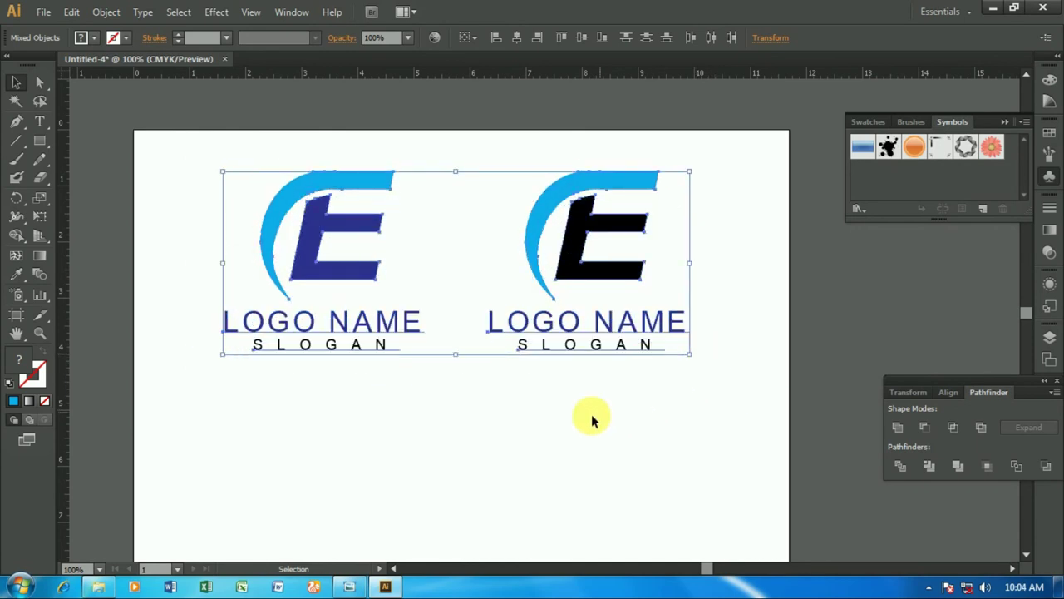
left_click(586, 408)
scroll(583, 392, "down", 1)
Alt-drag the logo pair downward to copy it into a second row.
left_click_drag(694, 322, 694, 322)
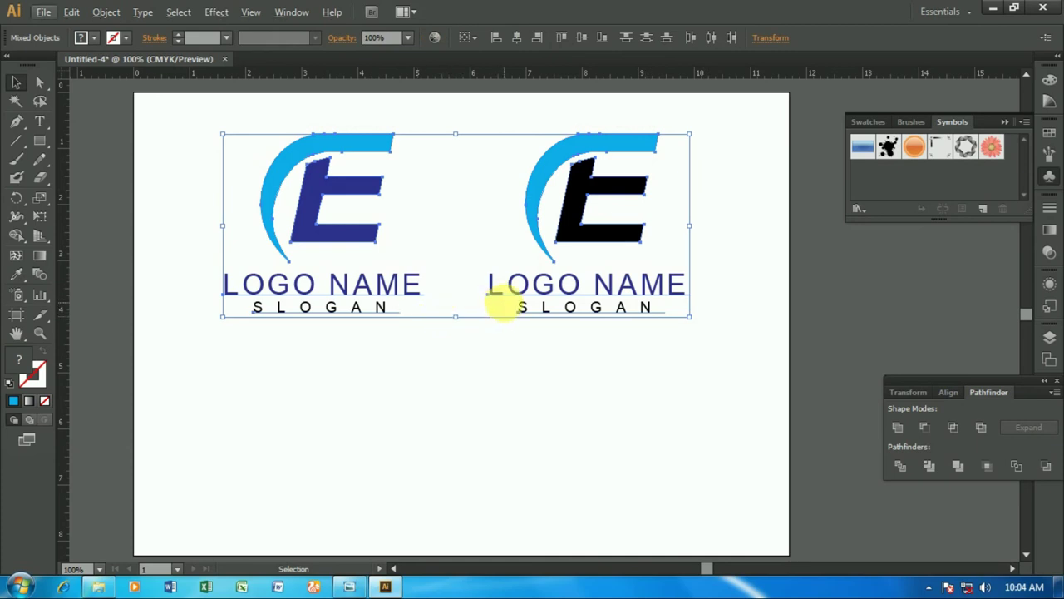
left_click_drag(555, 309, 573, 516)
scroll(731, 365, "down", 2)
left_click(732, 367)
scroll(731, 366, "up", 1)
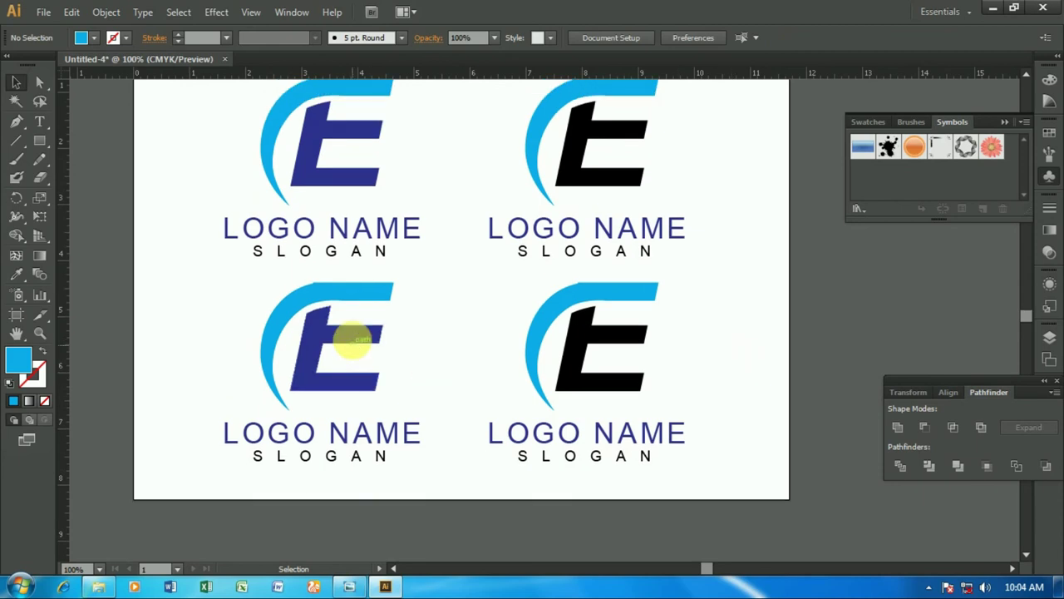
left_click(337, 288)
left_click(97, 40)
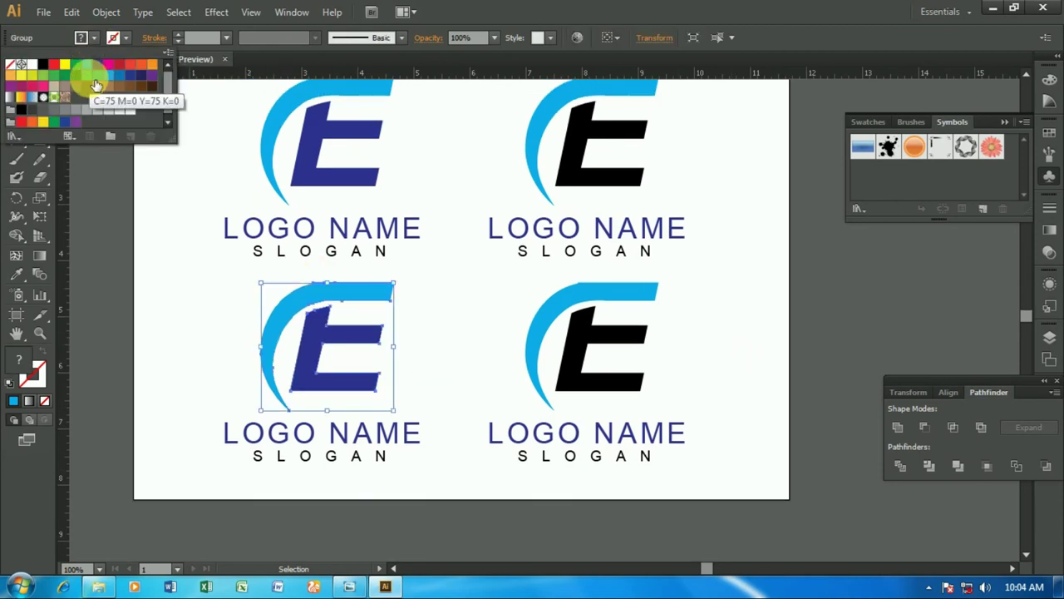
Colour the lower-left logo with a red E and CMYK Blue swoosh.
left_click(368, 287)
left_click(93, 38)
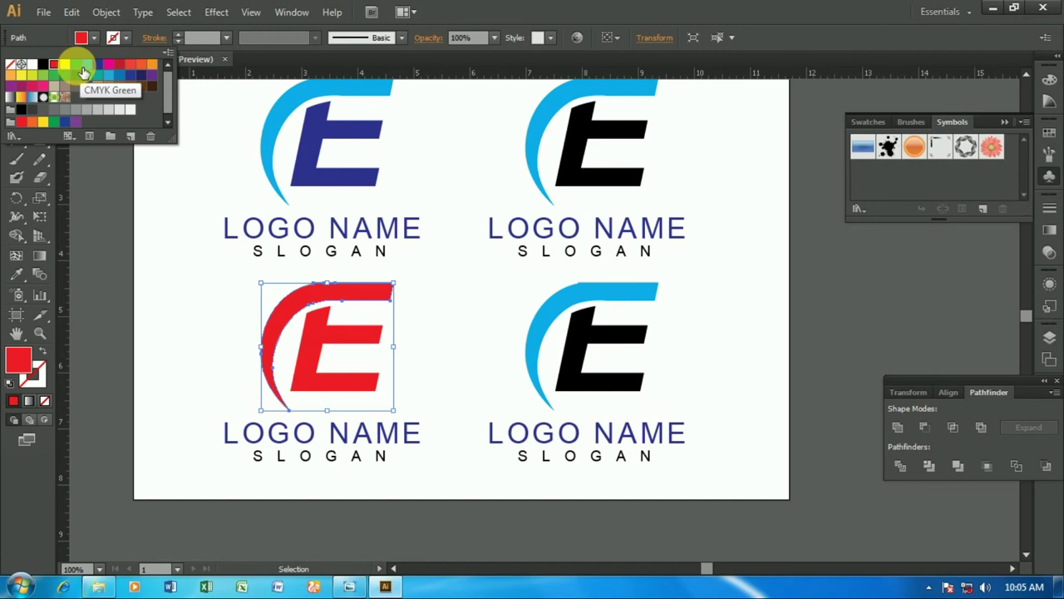
left_click(83, 73)
left_click(106, 69)
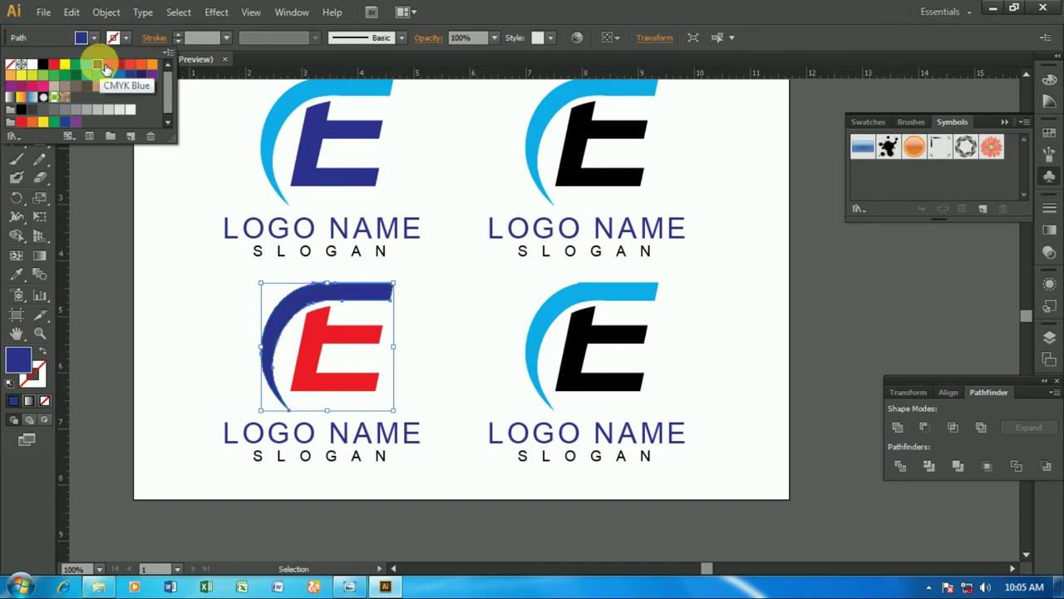
left_click(479, 316)
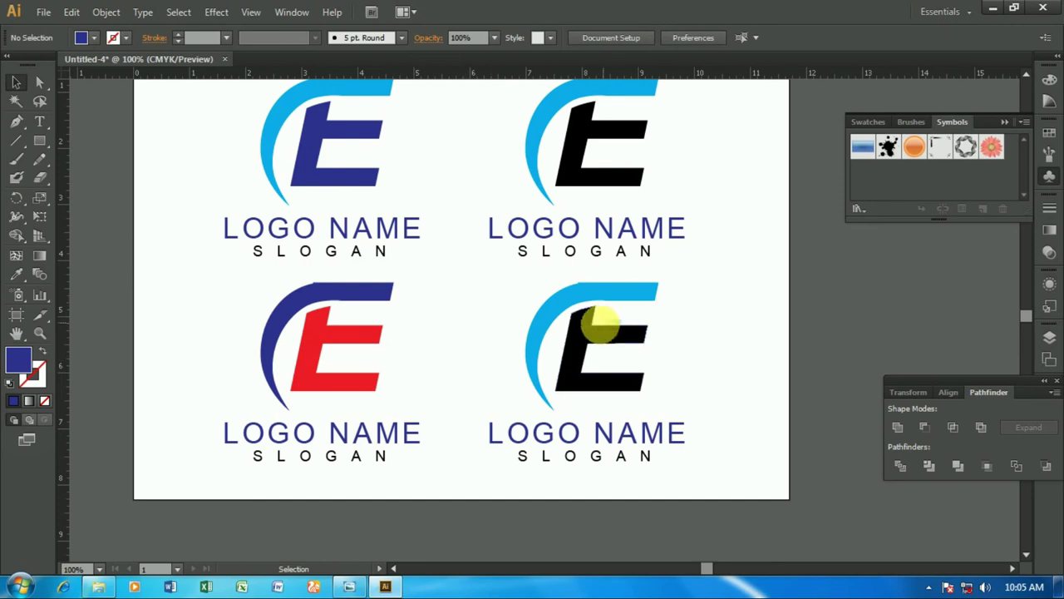
Change the lower-right logo's black E to CMYK Cyan.
left_click(574, 326)
left_click(94, 39)
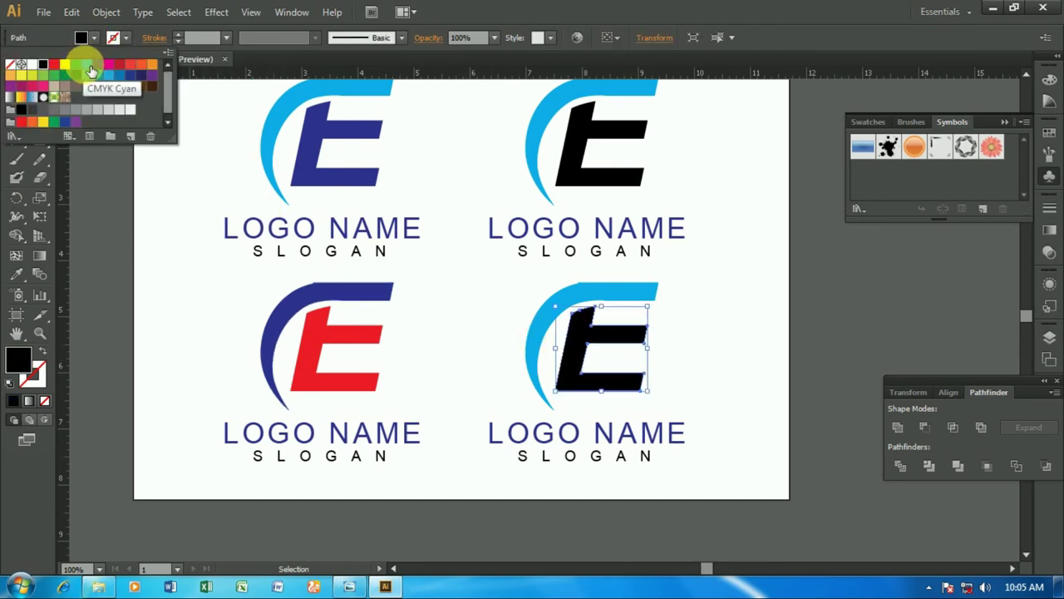
left_click(92, 70)
left_click(645, 286)
Fill the lower-right logo's swoosh red instead of green.
left_click(643, 289, "shift")
left_click(95, 39)
left_click(78, 66)
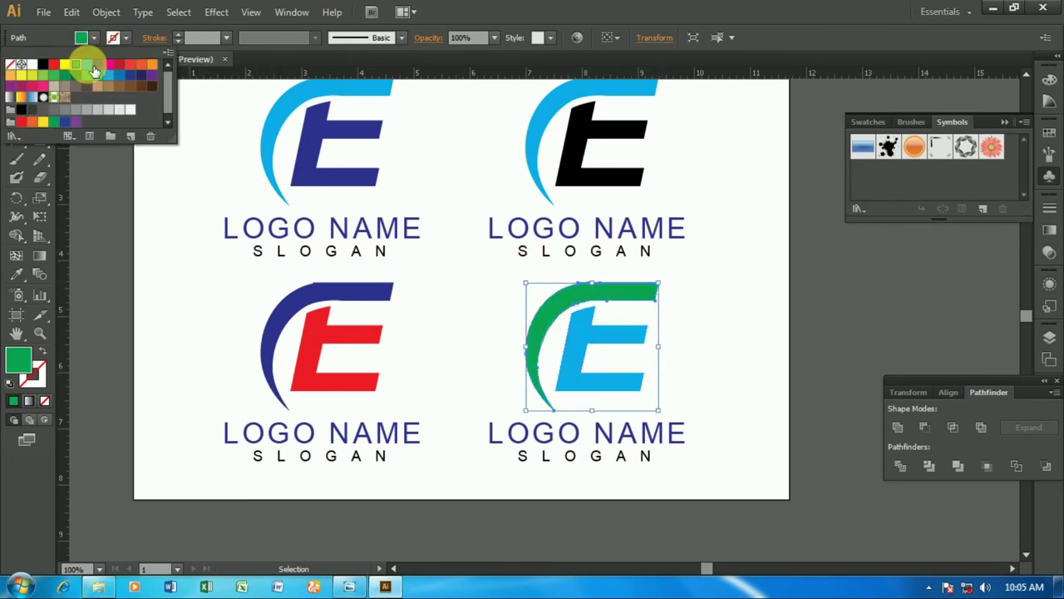
left_click(54, 65)
left_click(451, 268)
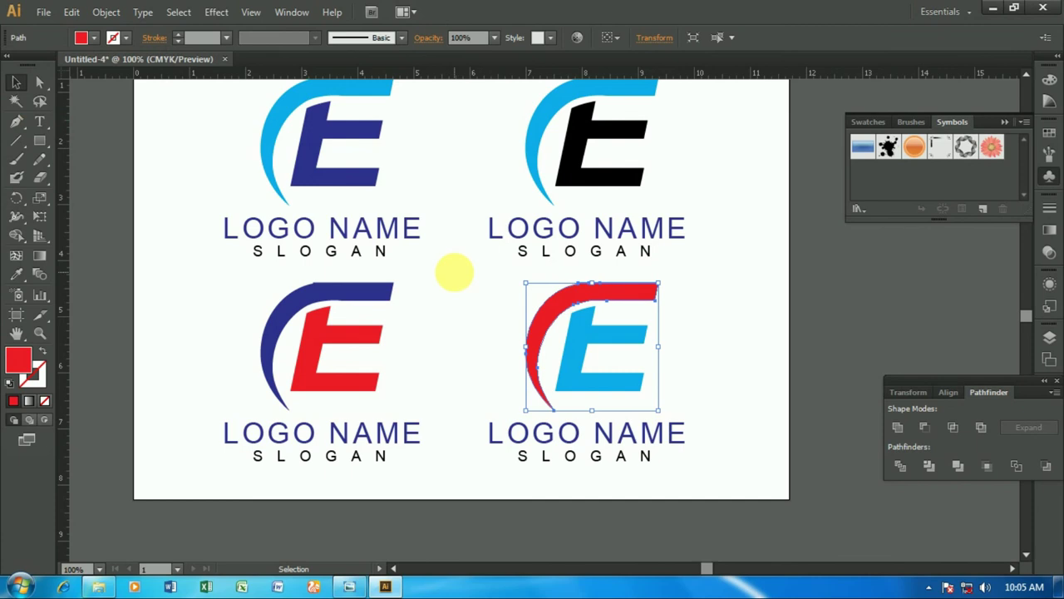
left_click(453, 270)
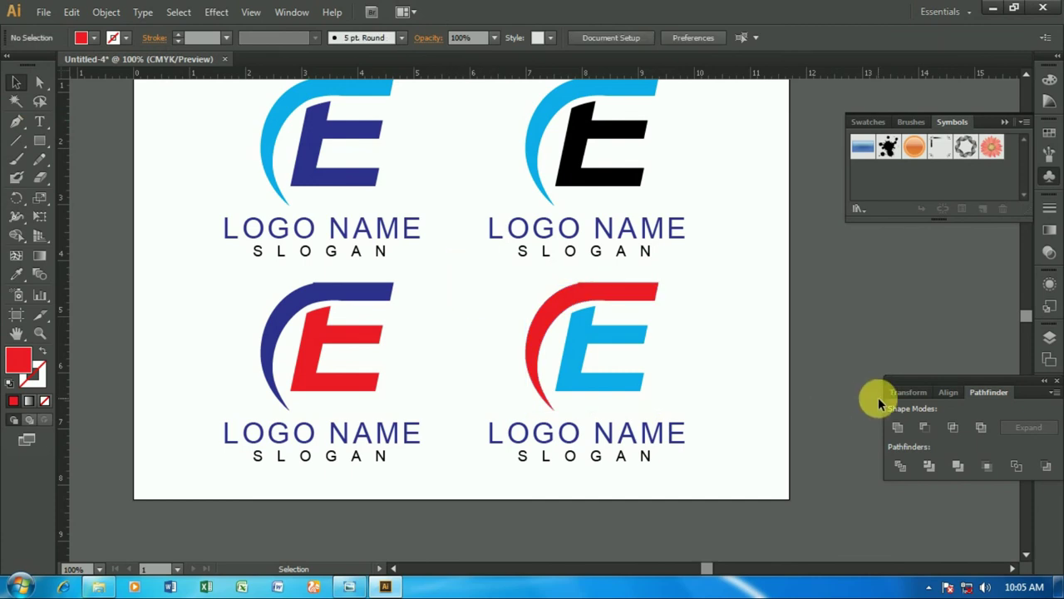
scroll(898, 375, "up", 2)
scroll(914, 349, "down", 1)
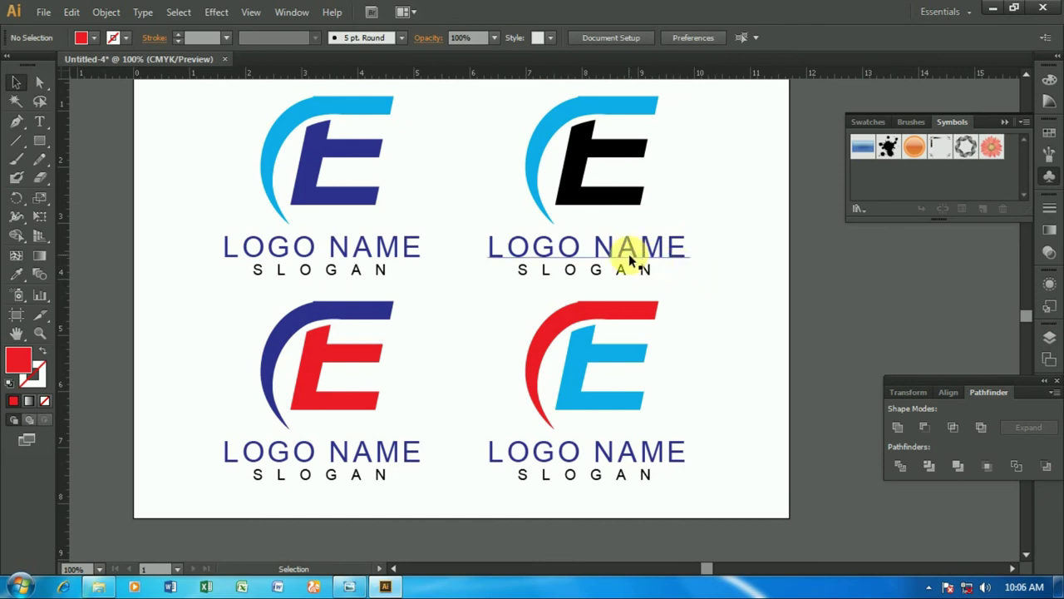
key("ctrl+plus")
key("space")
mouse_move(389, 396)
left_mouse_down()
mouse_move(233, 391)
mouse_move(308, 380)
mouse_move(368, 297)
mouse_move(352, 226)
left_mouse_up()
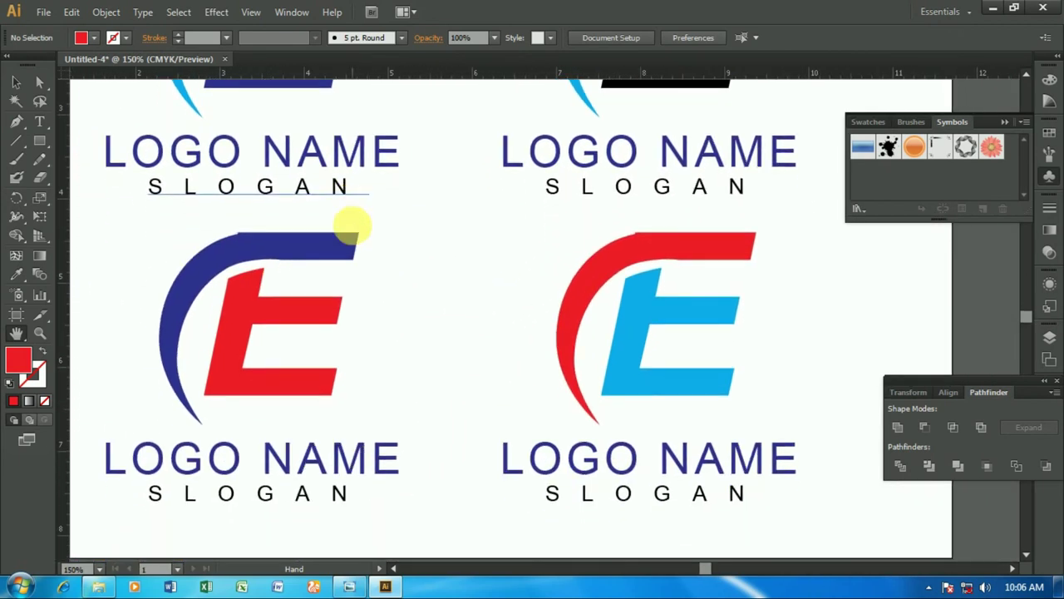
left_click_drag(444, 311, 345, 309)
mouse_move(600, 310)
left_mouse_down()
mouse_move(548, 306)
mouse_move(695, 318)
left_mouse_up()
key("ctrl+minus")
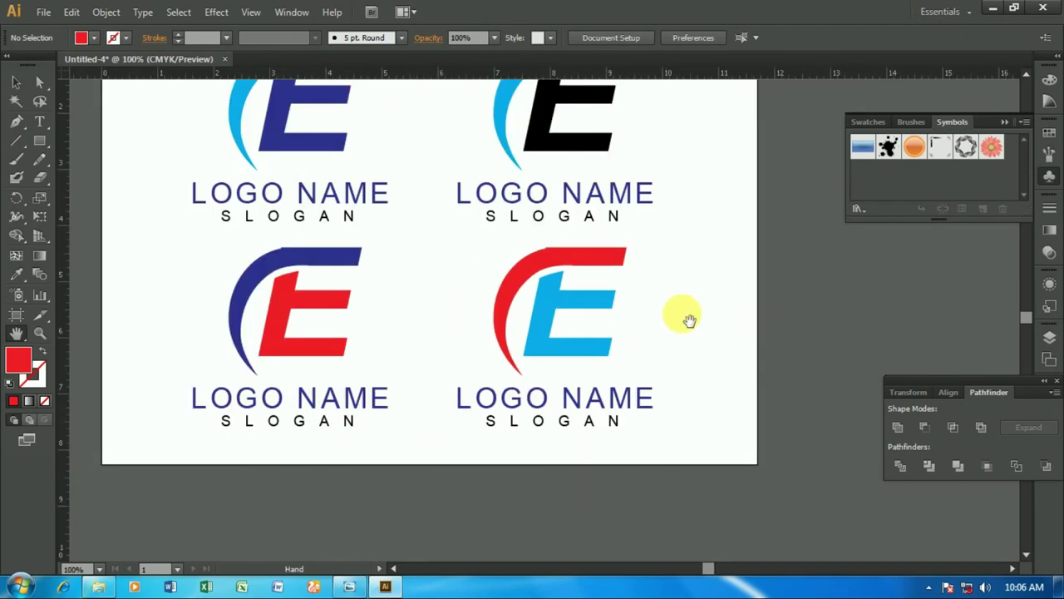
scroll(701, 325, "up", 1)
scroll(702, 326, "up", 1)
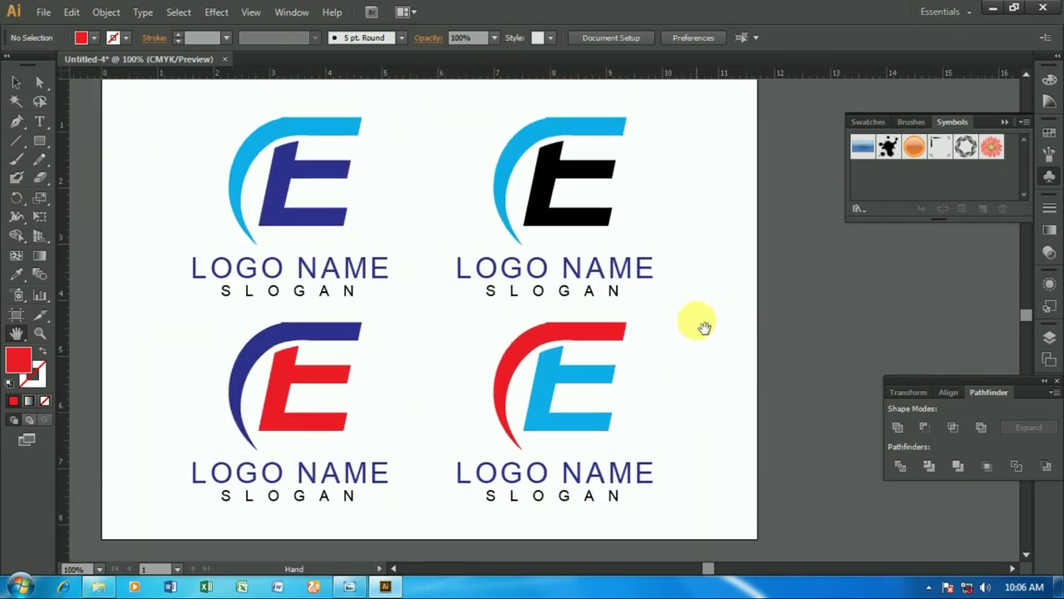